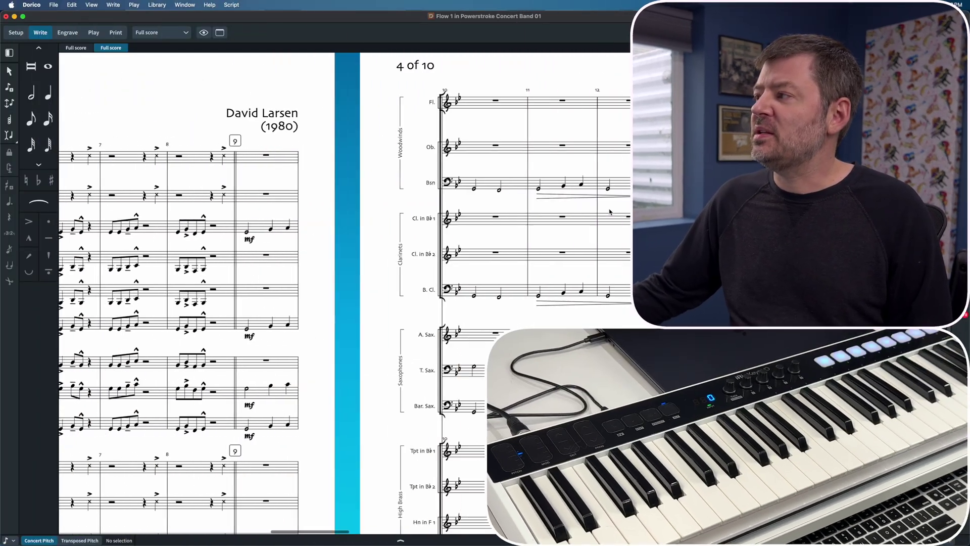
Scroll across the full score and select the bar 9 rest in the flute staff.
scroll(610, 211, "right", 15)
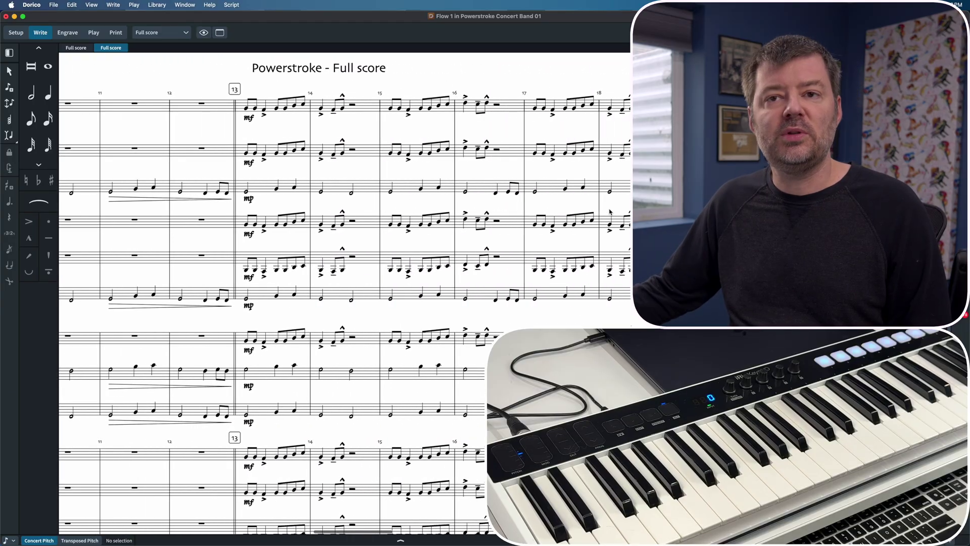
scroll(609, 212, "left", 10)
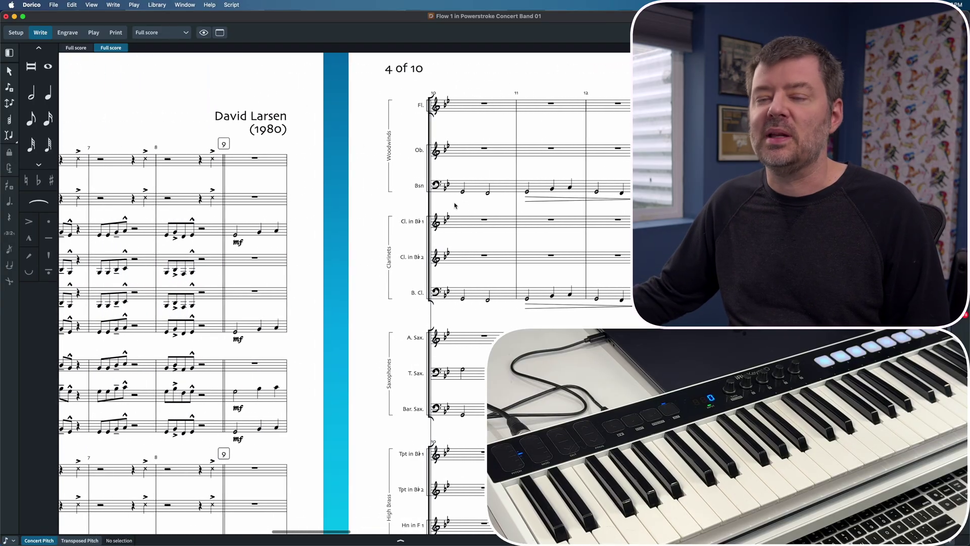
left_click(252, 160)
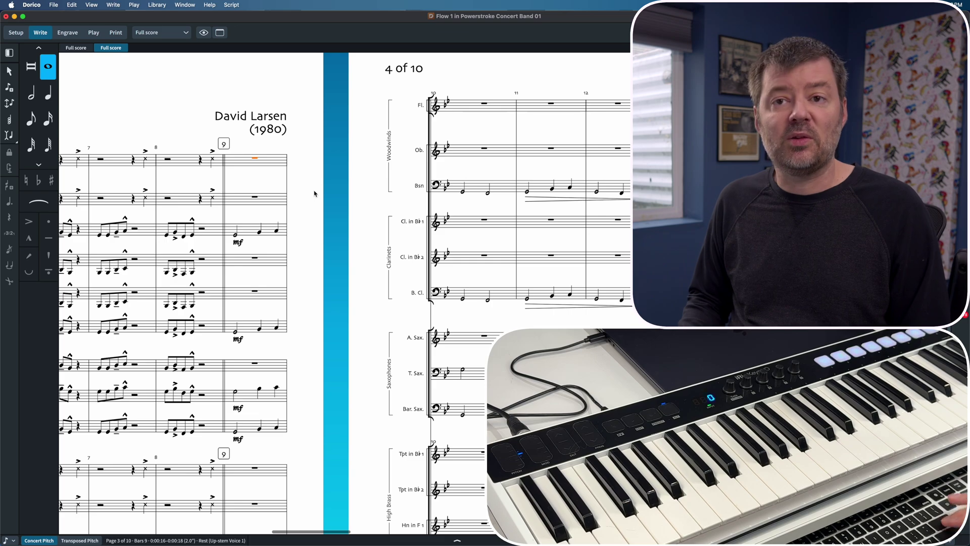
Start note input at the bar 9 flute rest, trying eighth, sixteenth, dotted quarter and half durations.
key("shift+n")
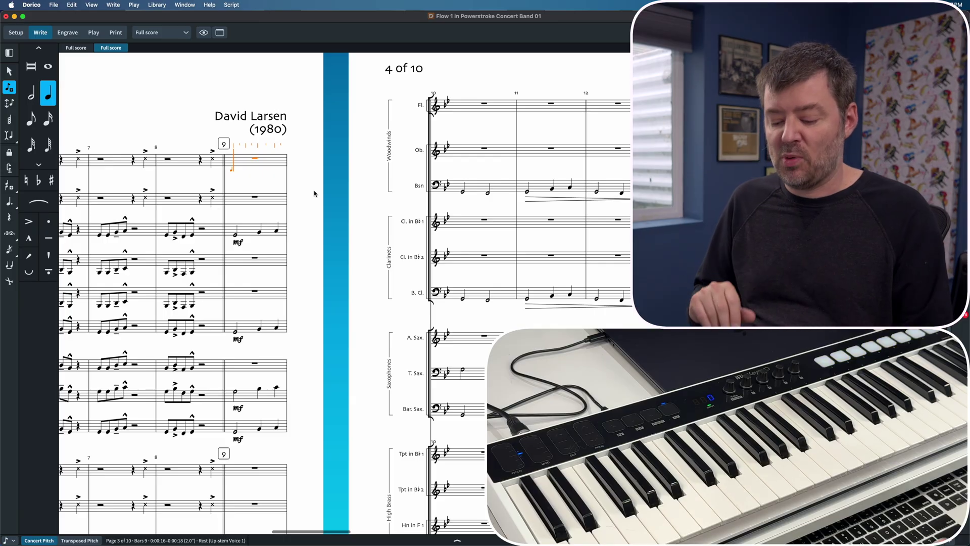
key("5")
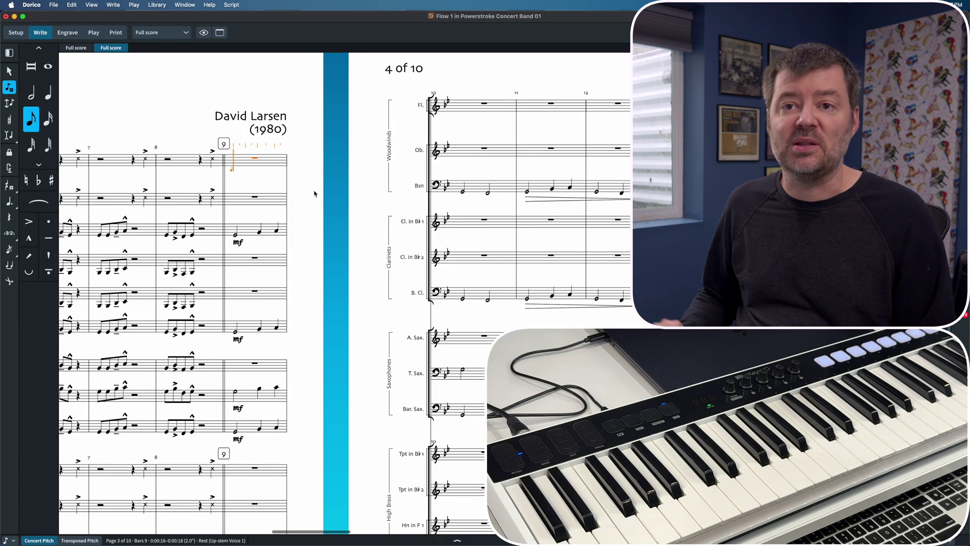
left_click(49, 119)
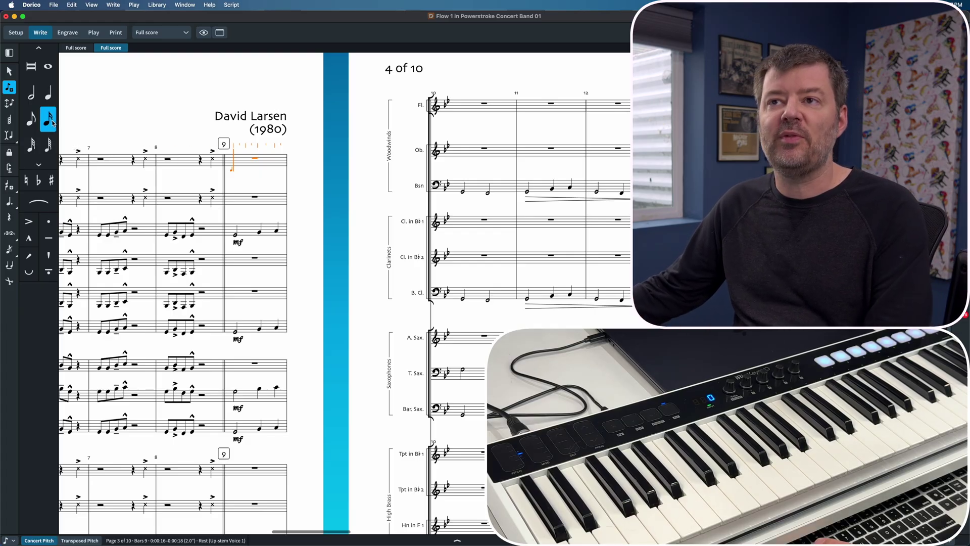
key("6")
key("period")
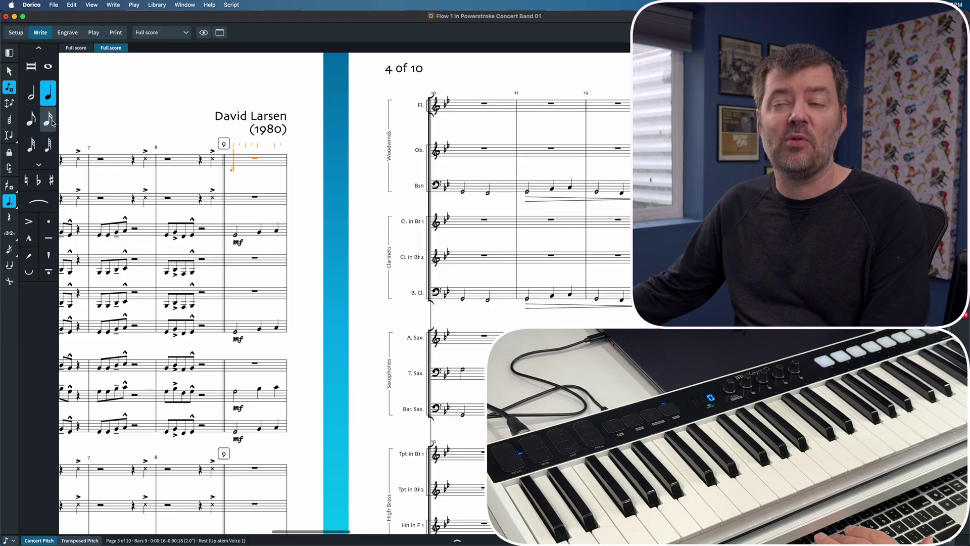
key("7")
key("period")
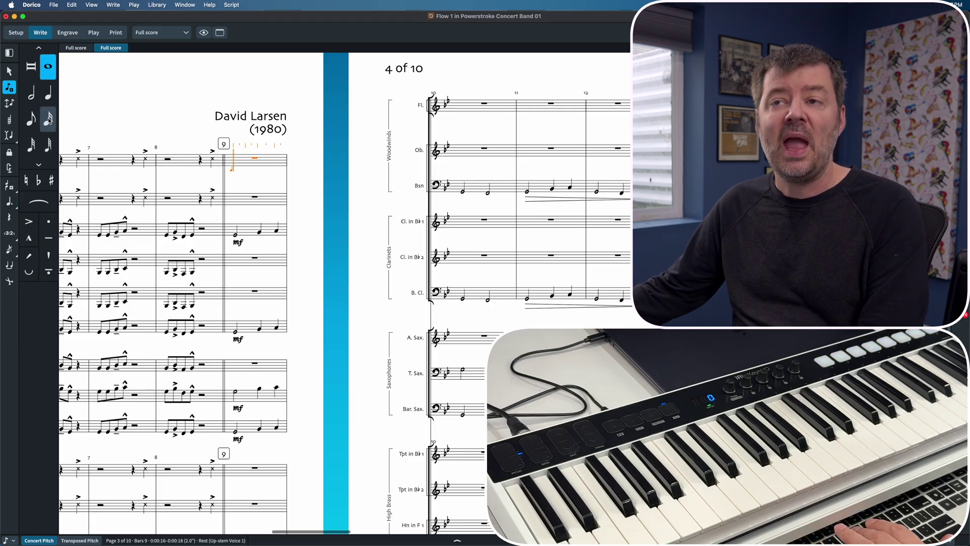
Switch the input duration back to eighth notes.
left_click(35, 118)
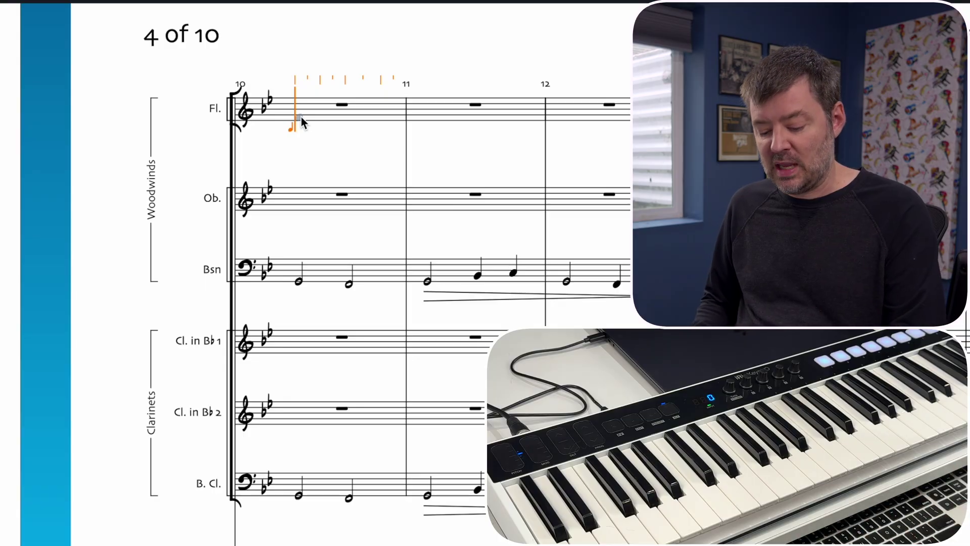
Extend the input caret from the flute down to the oboe staff at bar 10.
key("shift+Down")
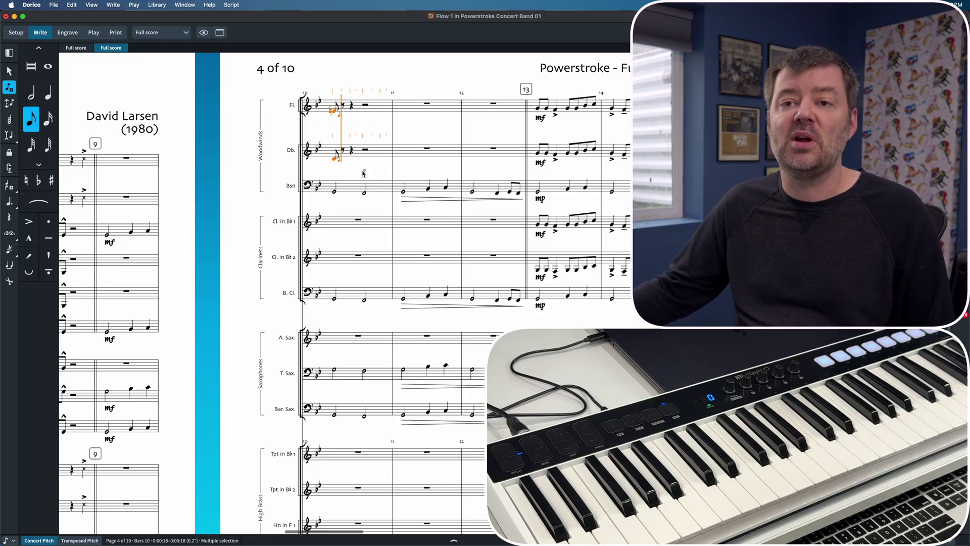
Scroll down to the brass and extend the caret across Tpt 1, Tpt 2, Hn 1 and Hn 2.
scroll(363, 173, "down", 5)
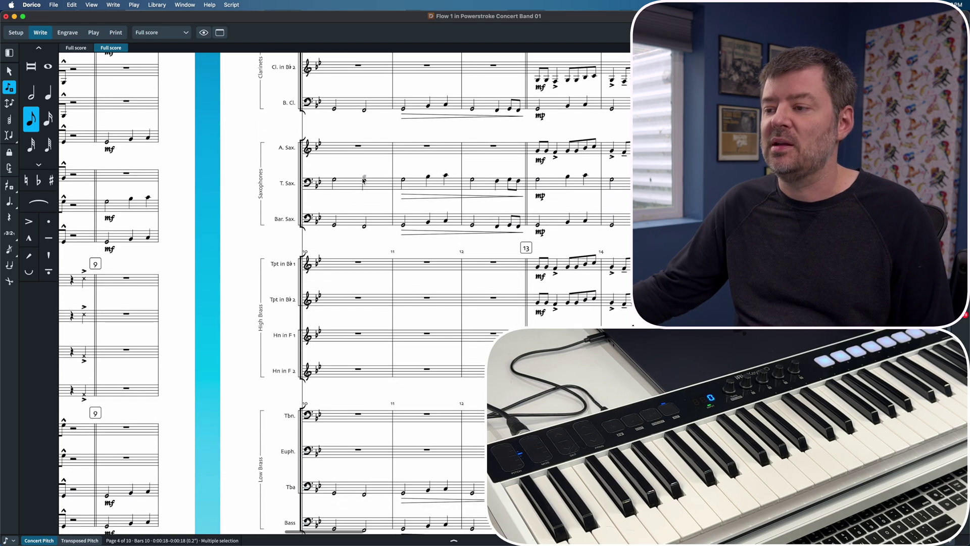
scroll(363, 180, "up", 6)
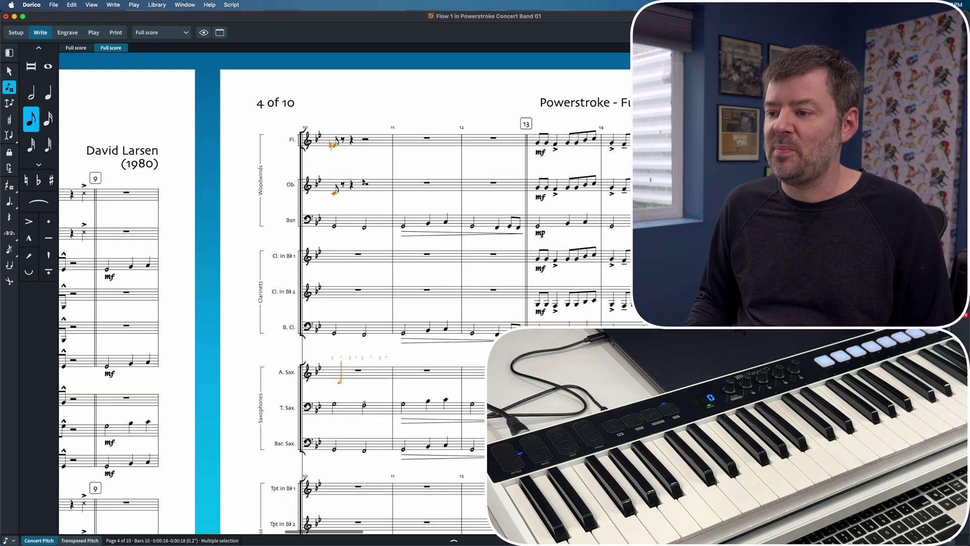
scroll(364, 182, "down", 8)
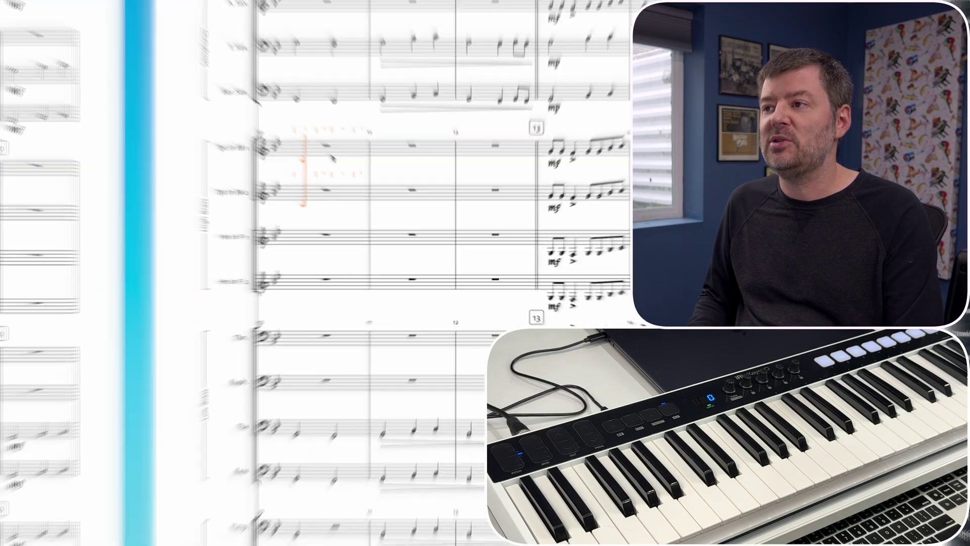
key("shift+Down")
key("shift+Down")
key("shift+Down")
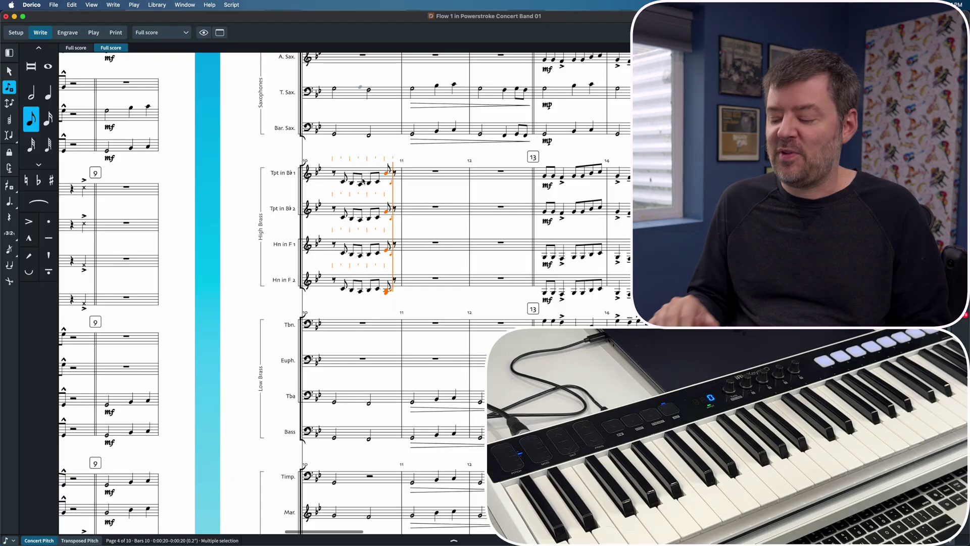
Delete the bar 10 eighth notes, return to the bar start, and switch to quarter notes.
key("BackSpace")
key("BackSpace")
key("BackSpace")
key("BackSpace")
key("BackSpace")
key("BackSpace")
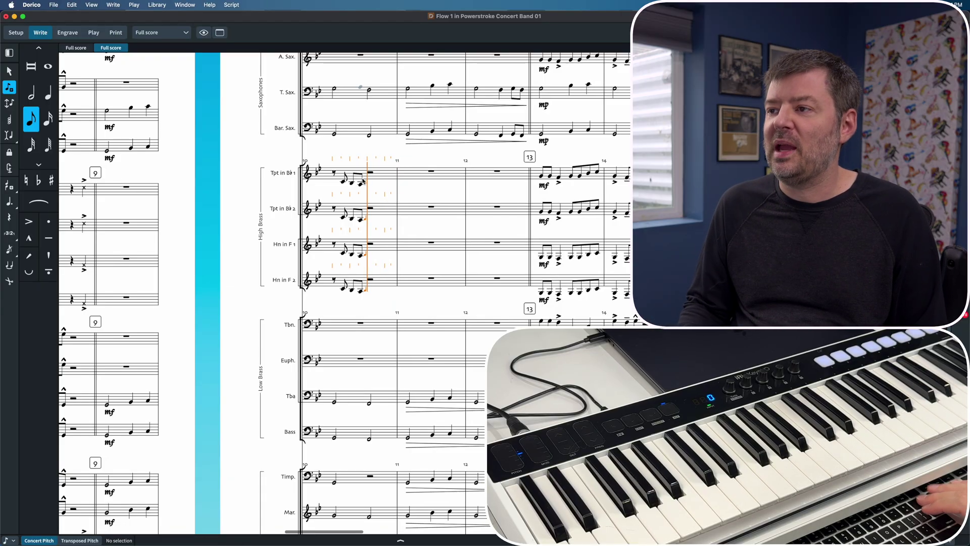
key("BackSpace")
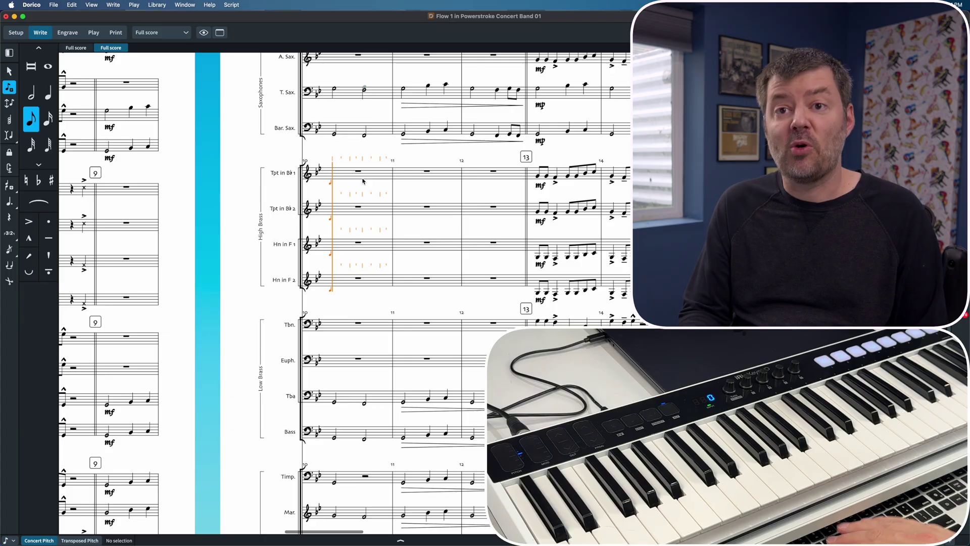
key("6")
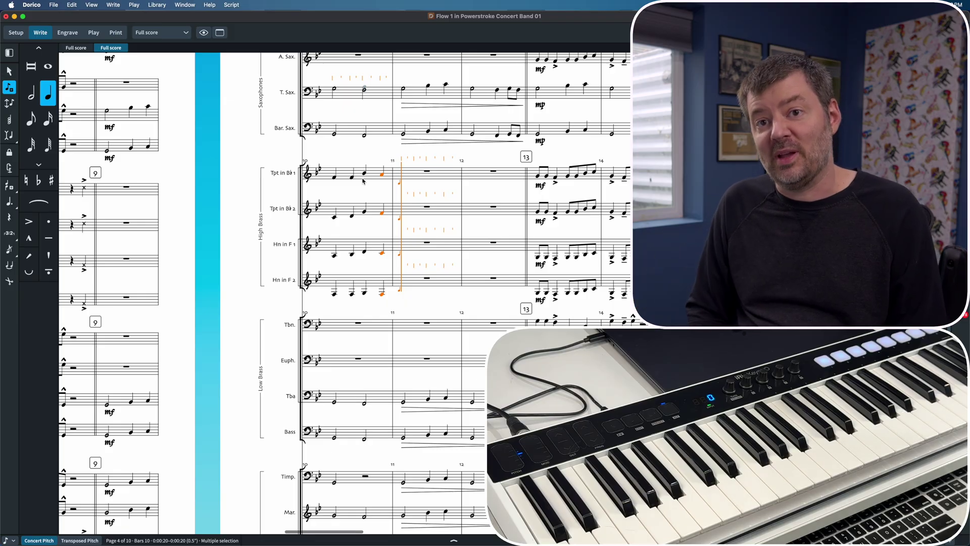
Step the caret back to beat 1 of bar 10 and turn on Lock Duration.
key("Left")
key("Left")
key("Left")
key("Left")
key("Left")
key("Left")
key("Left")
key("Left")
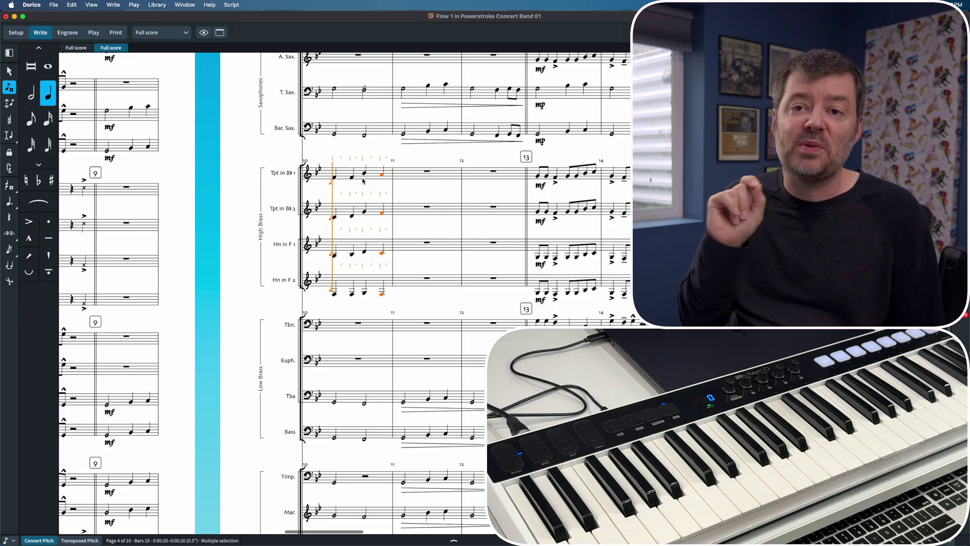
key("l")
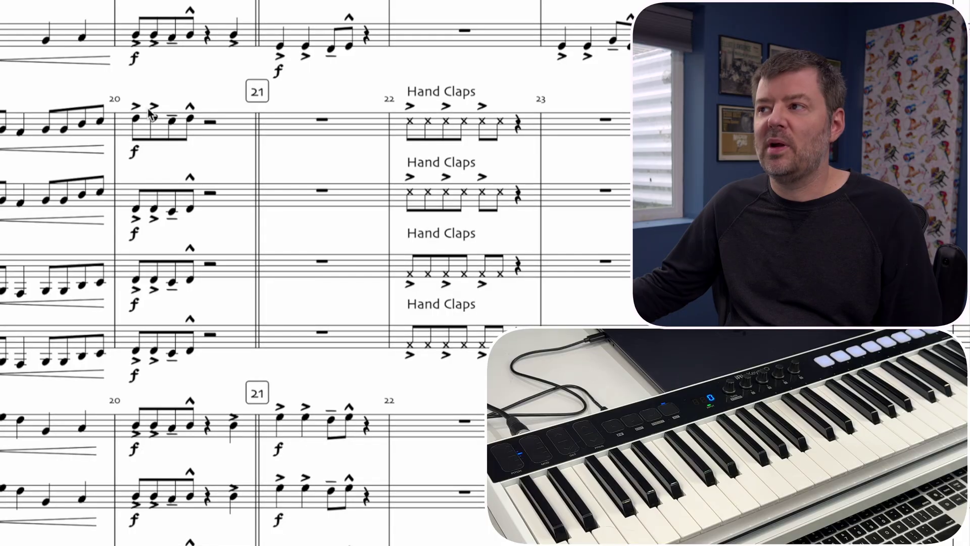
Copy bar 20's accented forte figure and paste it into bar 21 of the top staff.
left_click(135, 118)
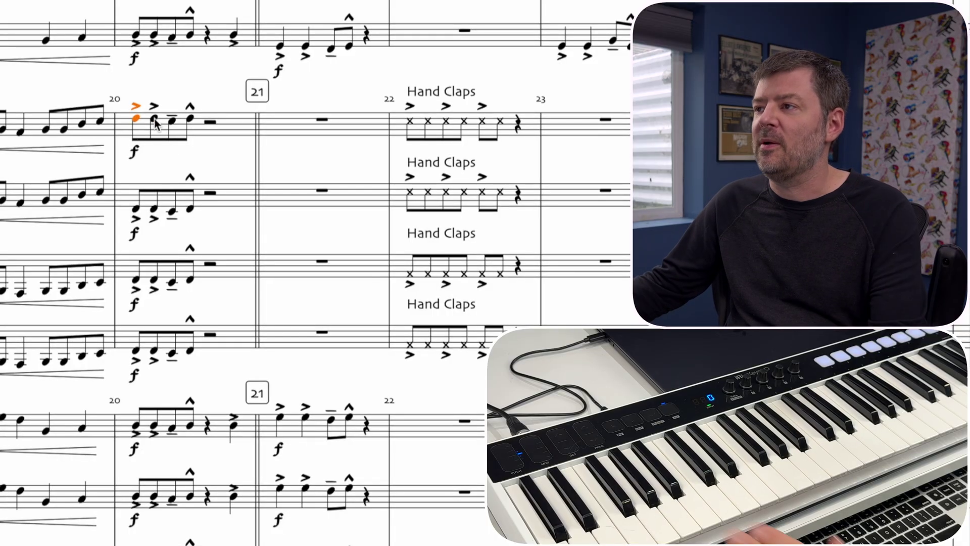
left_click(217, 125, "shift")
left_click(294, 138)
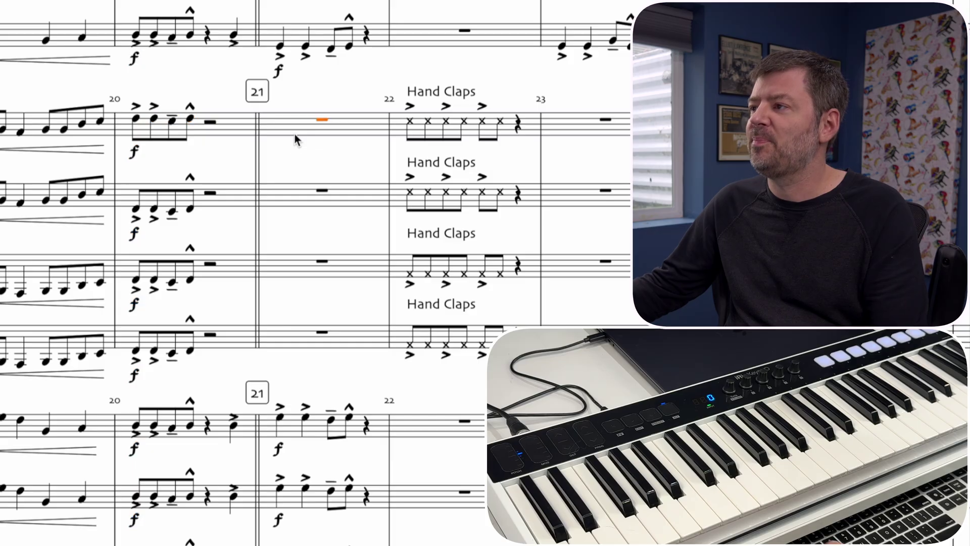
key("ctrl+v")
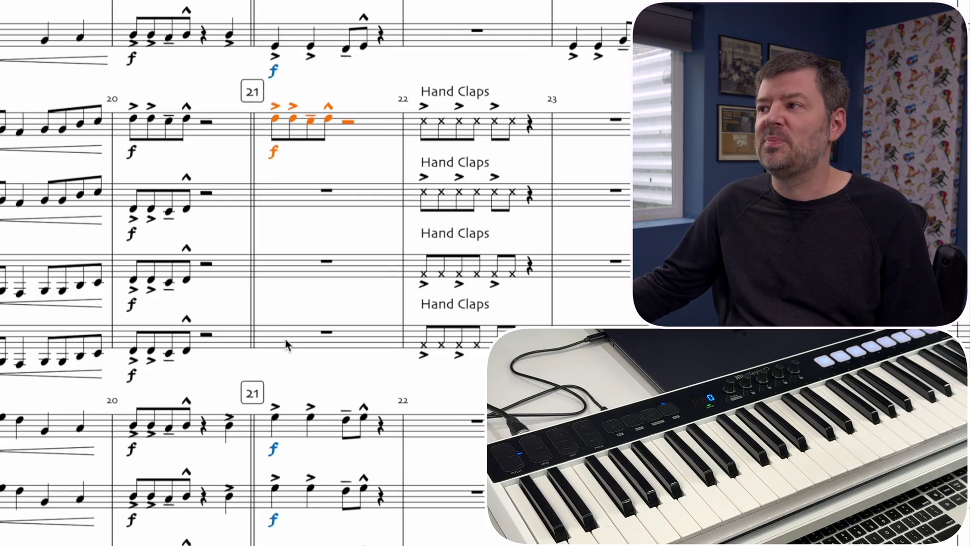
Copy the same figure into bar 21 of the second, third and fourth staves.
left_click(289, 188, "alt")
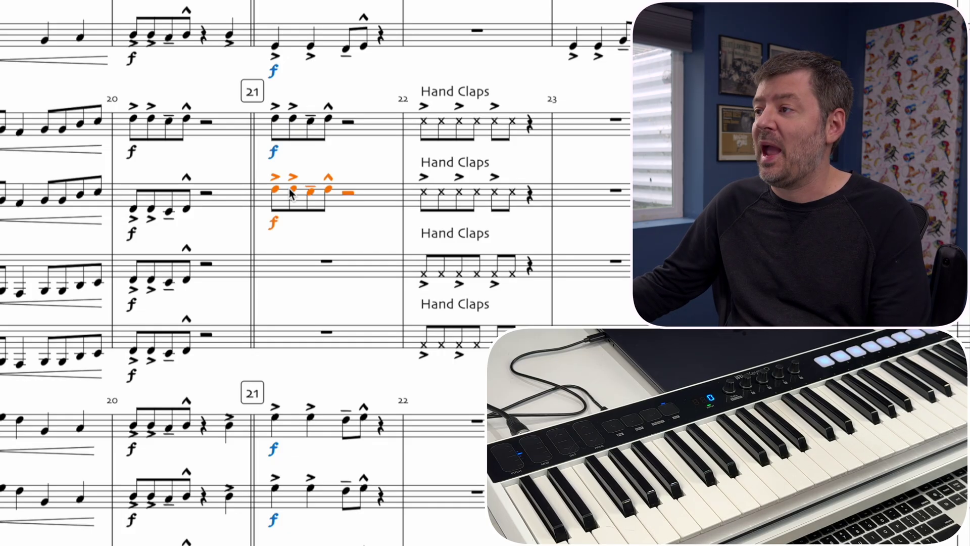
left_click(298, 299, "alt")
left_click(298, 293, "alt")
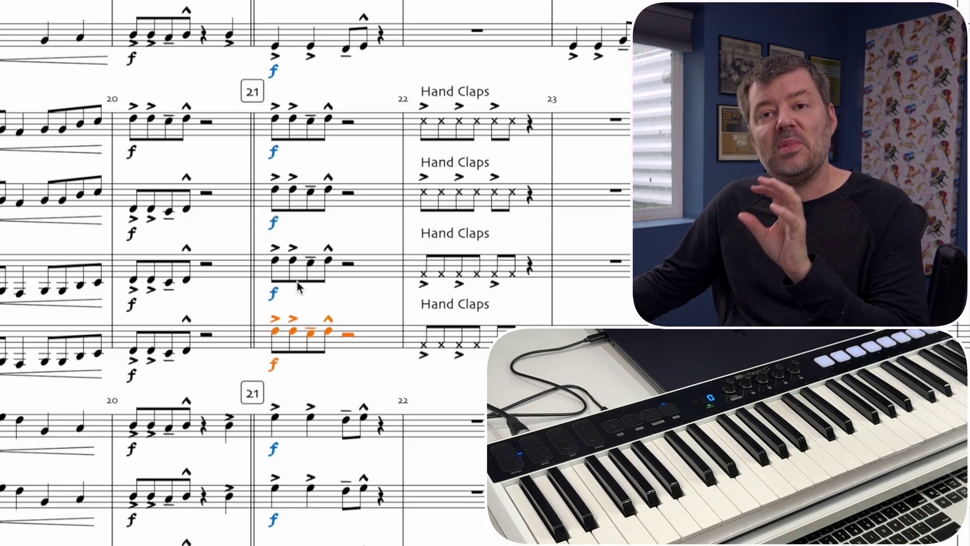
Start note input at bar 21's first note, choosing eighth notes with Force Duration off.
left_click(278, 122)
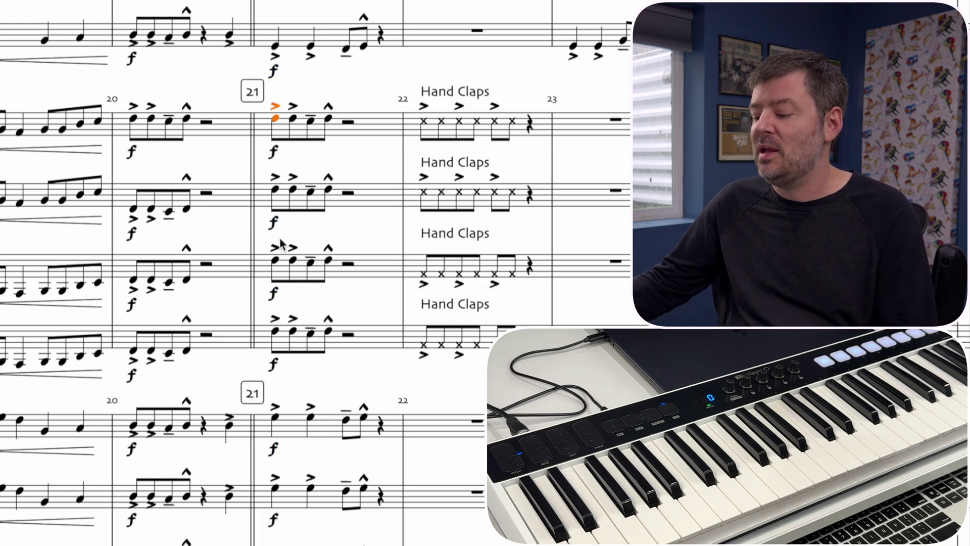
key("shift+n")
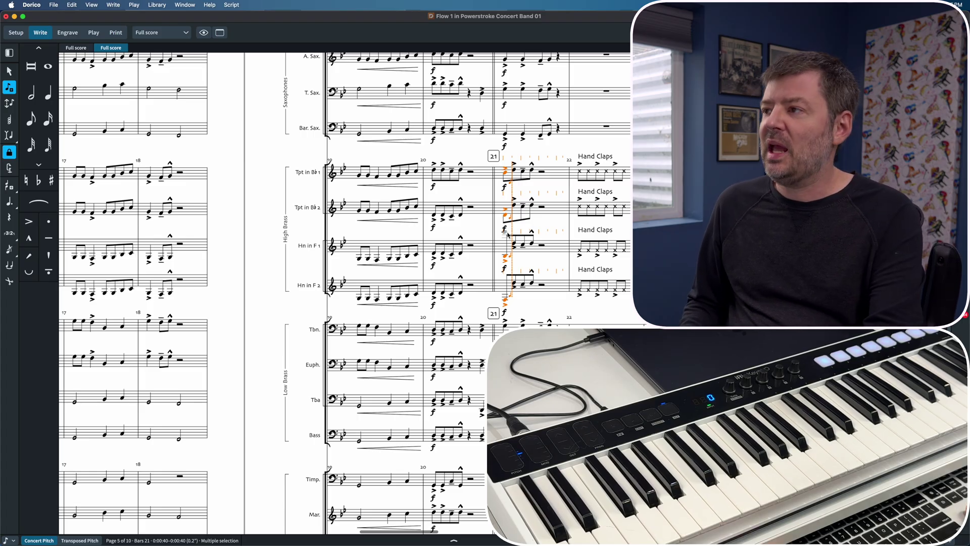
key("o")
key("6")
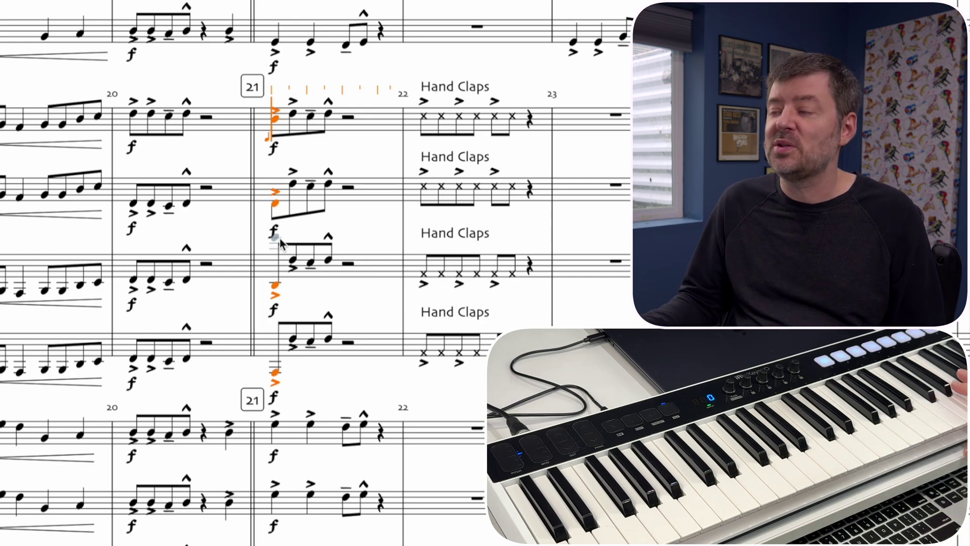
Enter C at beat 2, then eighths A and accented B in the top trumpet's bar 21.
key("c")
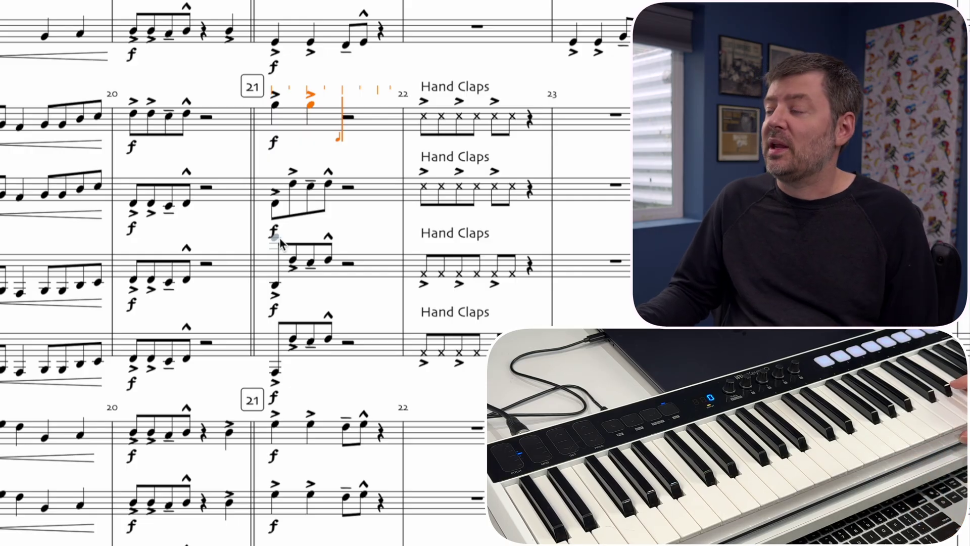
key("a")
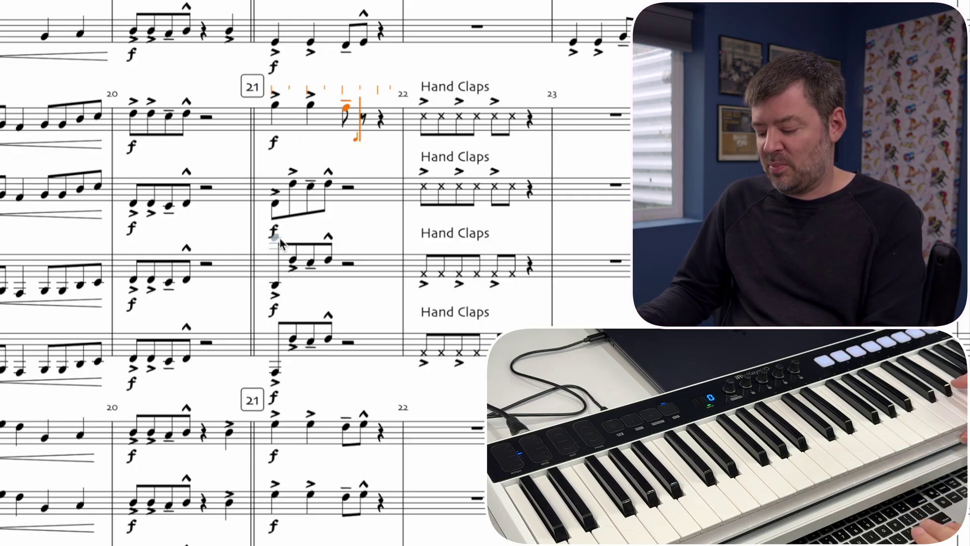
key("b")
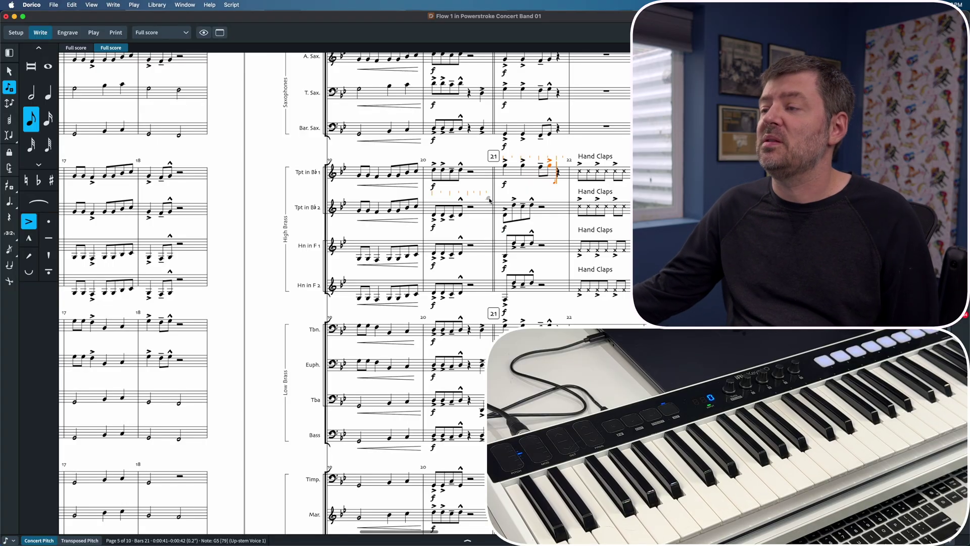
Leave note input, return to bar 1, select Horn in F 1's rest and start recording.
key("Home")
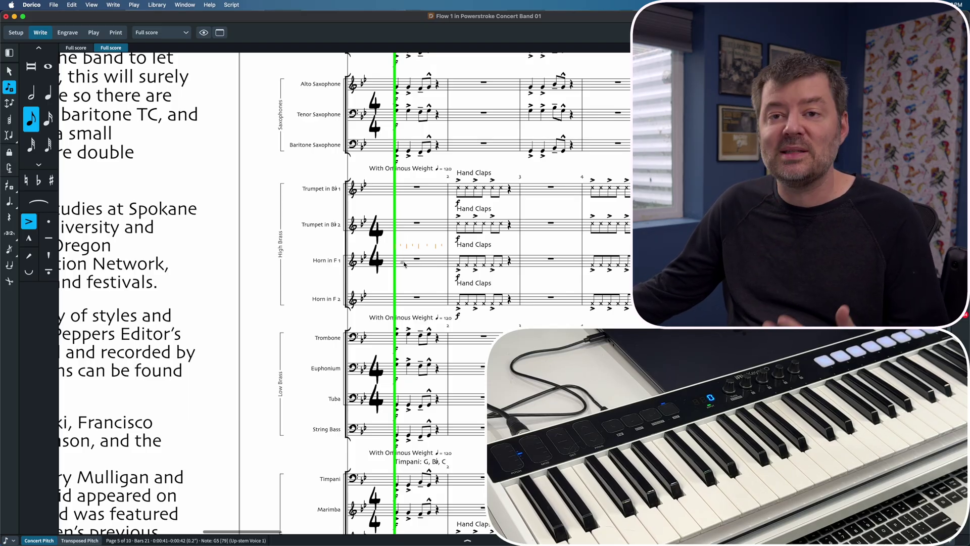
key("Escape")
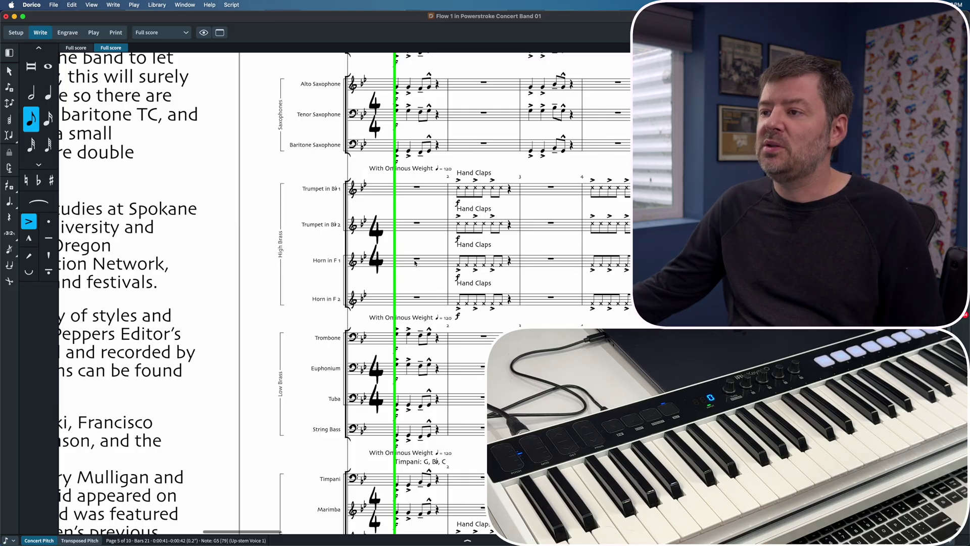
left_click(416, 261)
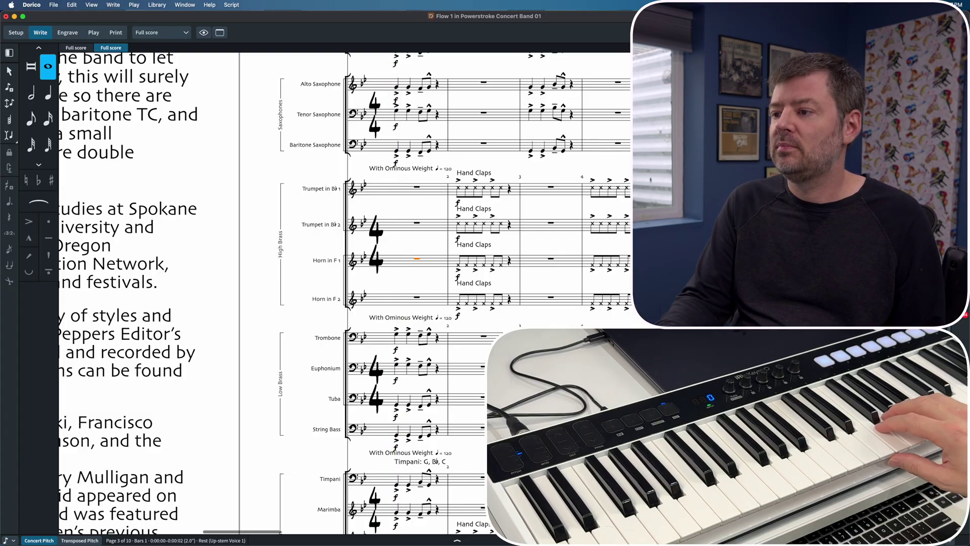
key("shift+r")
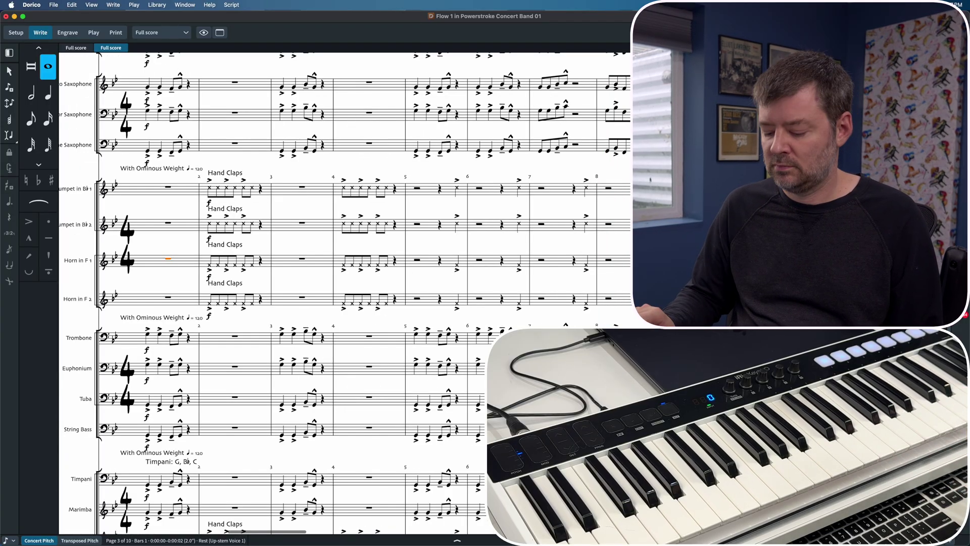
Stop recording once the new Horn in F 1 eighth-note line covers bars 1–7.
key("space")
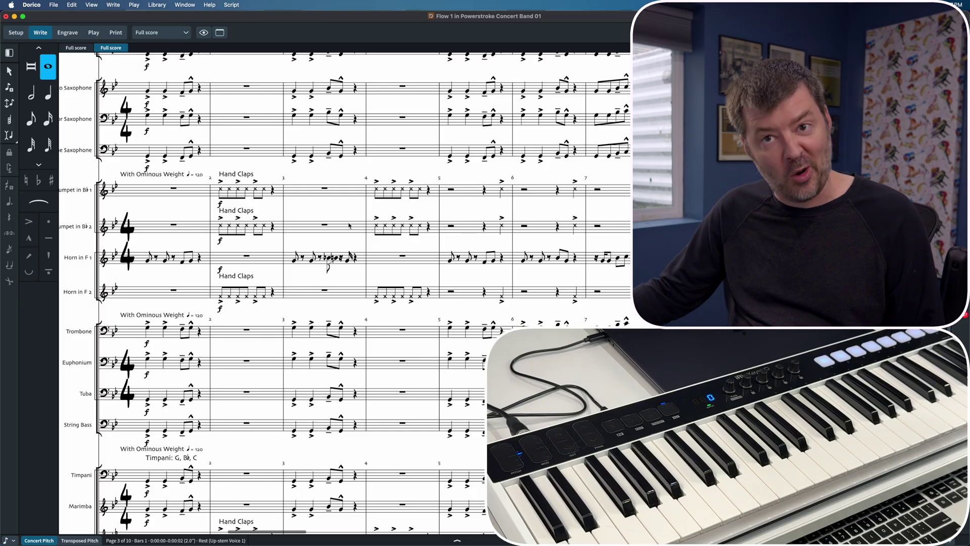
Flatten the B4 in Horn in F 1's bar 3 to B flat.
left_click(336, 259)
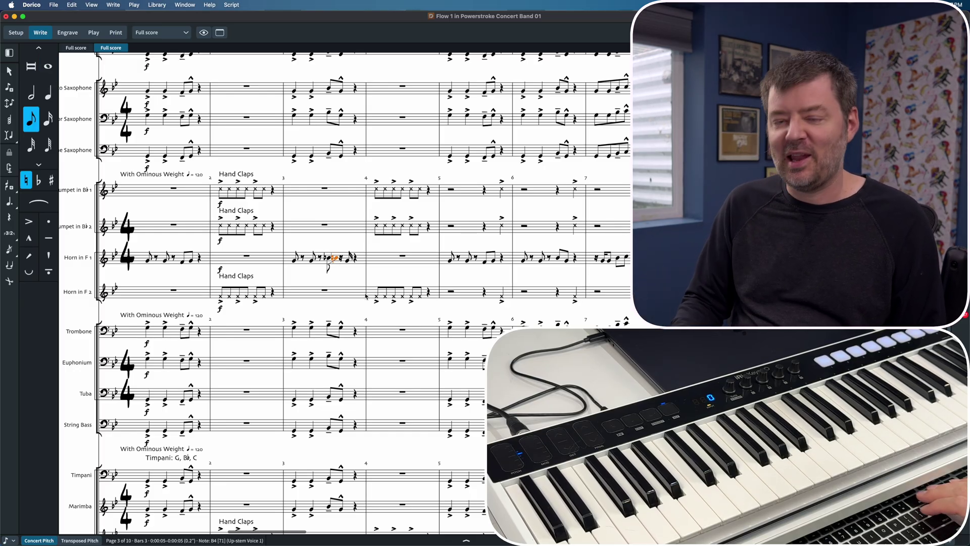
key("minus")
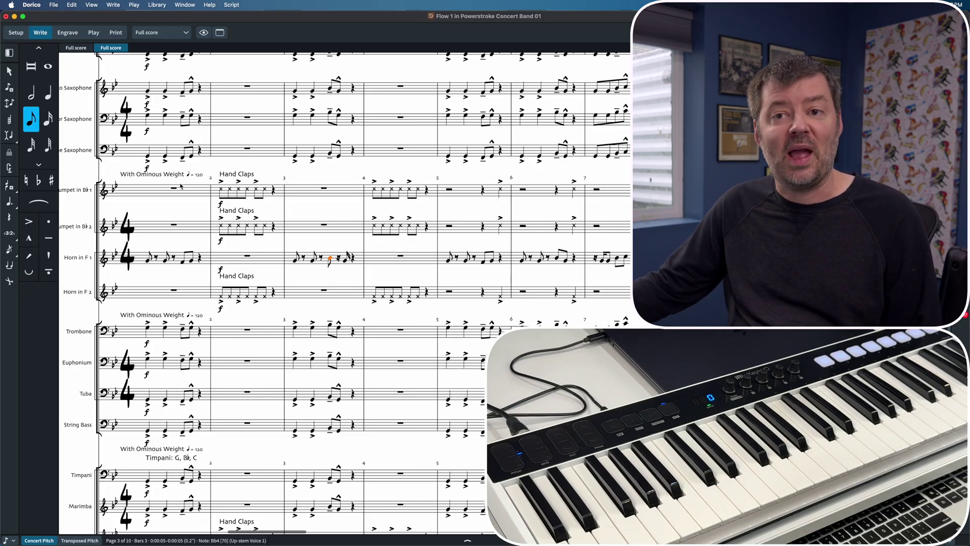
left_click(37, 9)
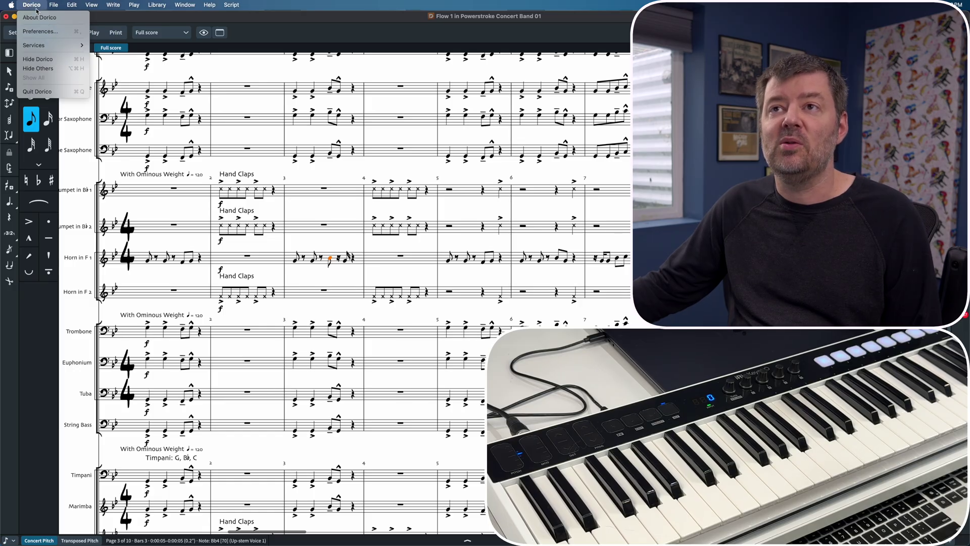
Set recording quantization to eighth notes, turn off grace-note detection, and apply the preferences.
left_click(38, 31)
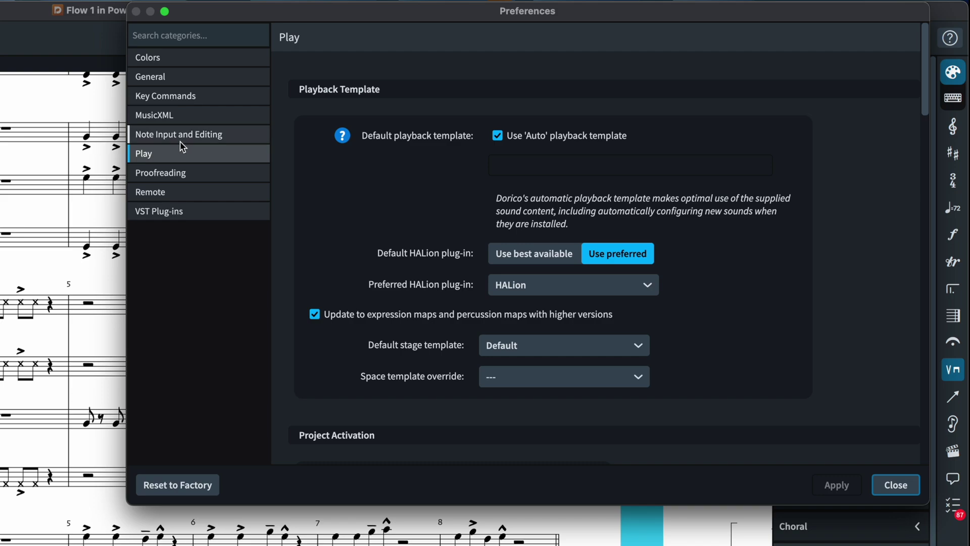
scroll(474, 252, "down", 10)
scroll(473, 251, "down", 10)
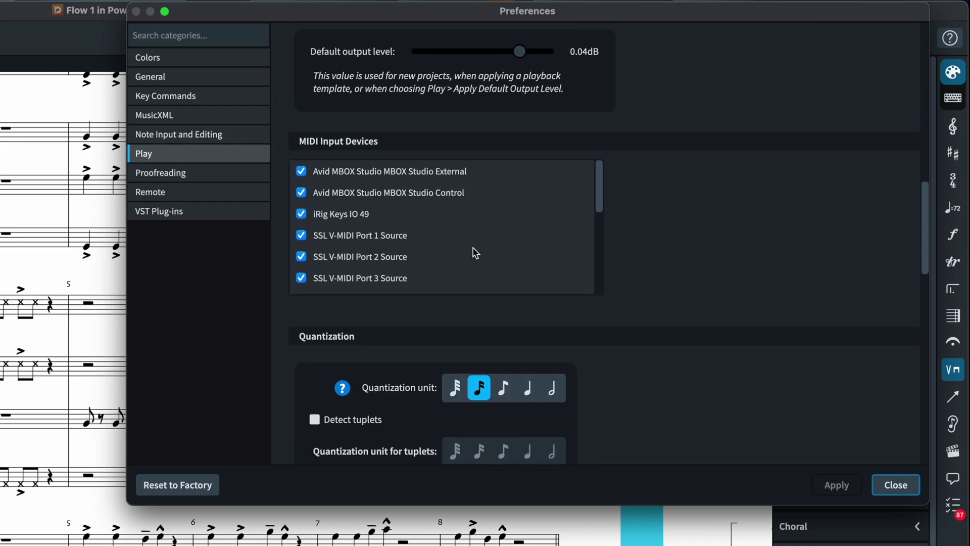
scroll(381, 293, "down", 2)
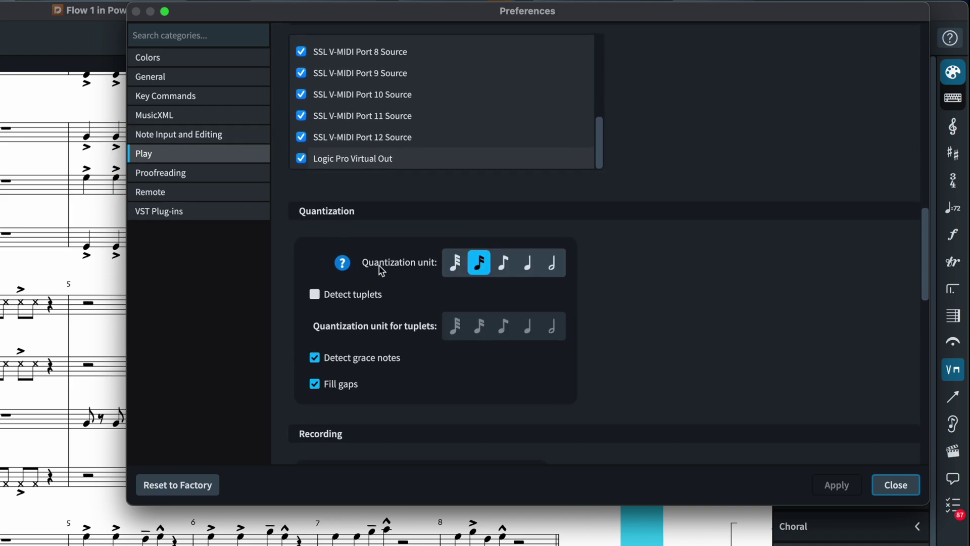
left_click(503, 263)
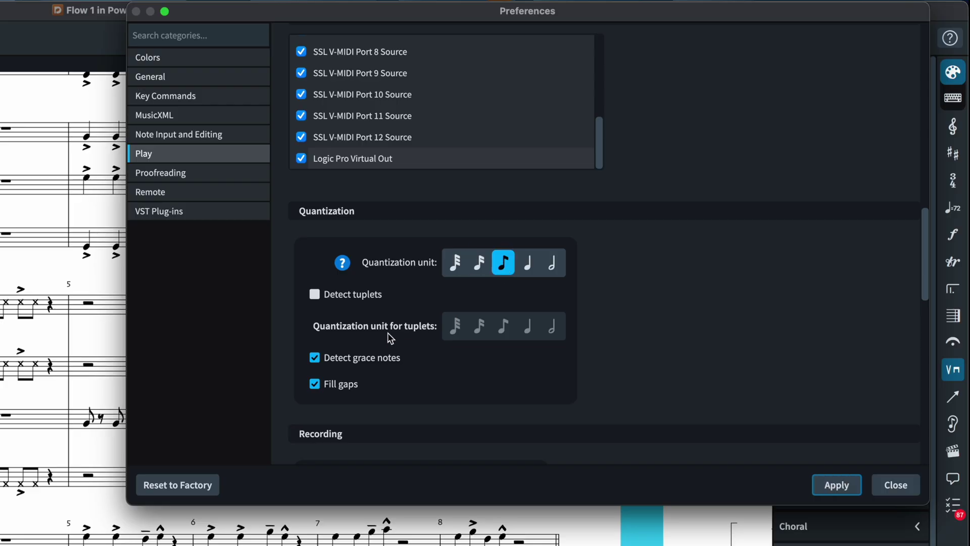
left_click(315, 358)
left_click(829, 489)
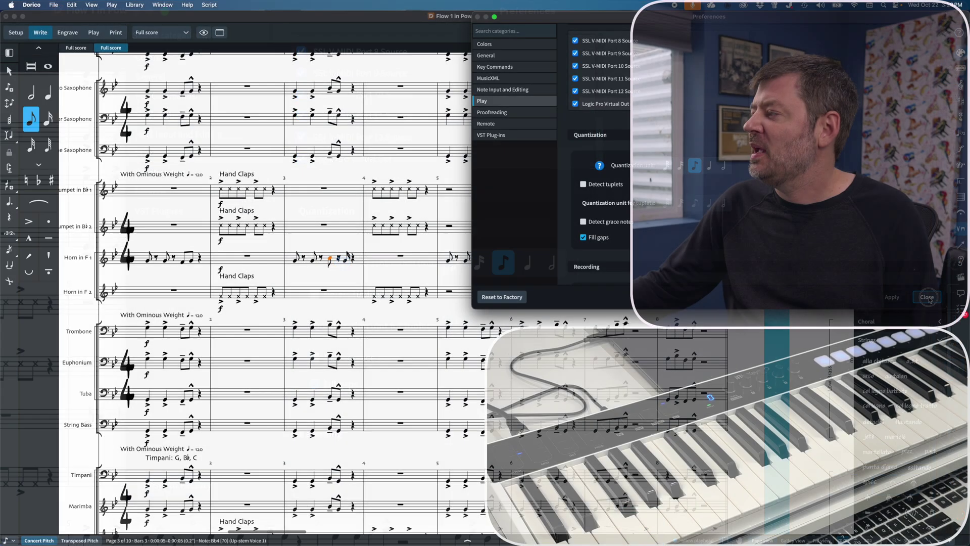
left_click(896, 484)
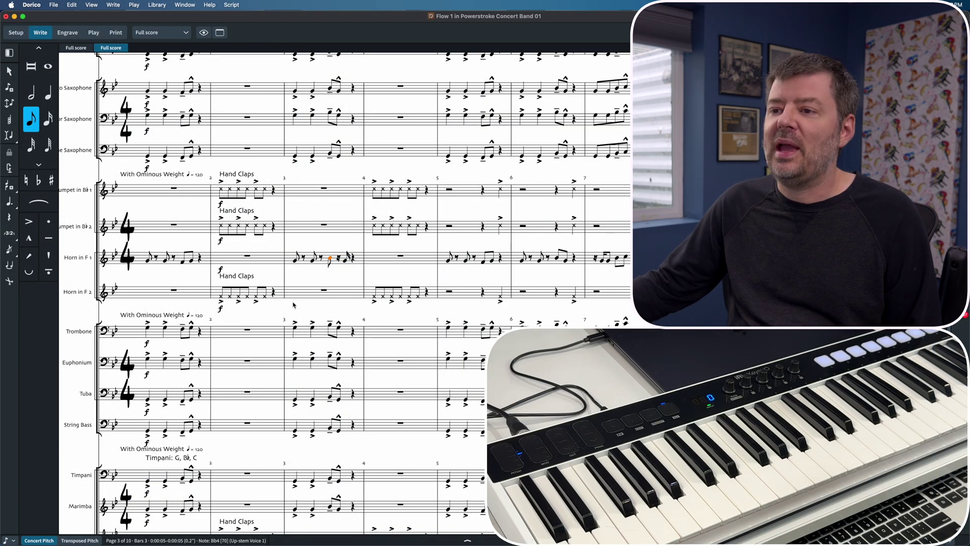
Play back the score from Horn in F 1's first note in bar 1, then stop.
scroll(230, 305, "left", 5)
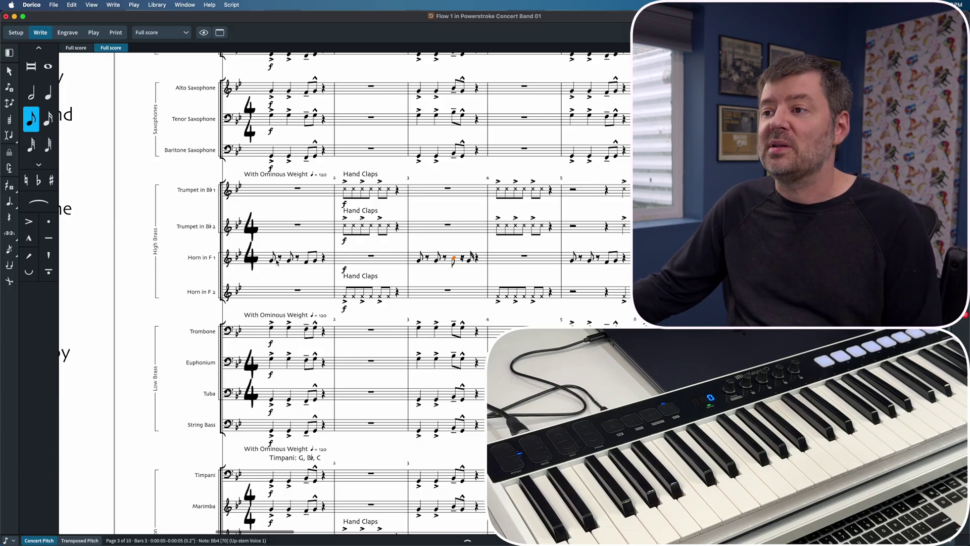
left_click(273, 260)
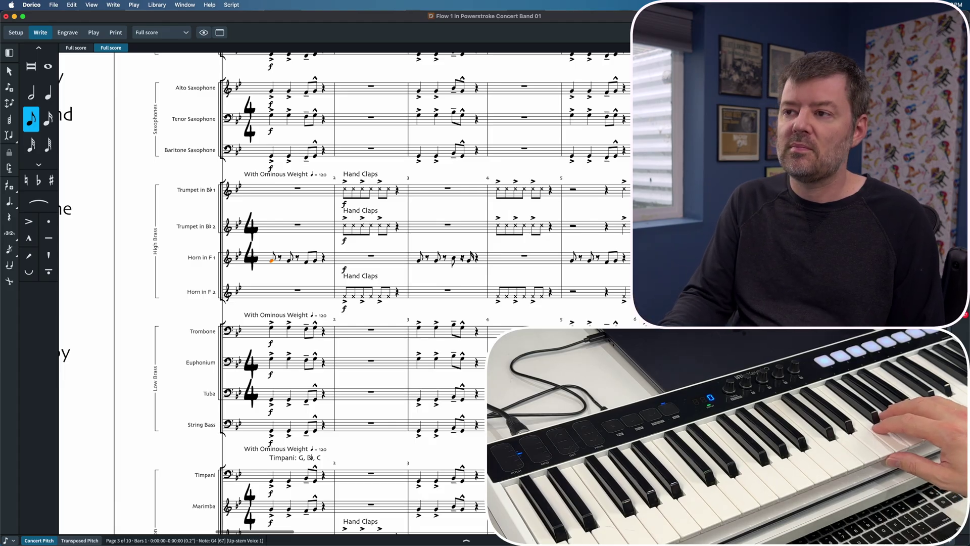
key("p")
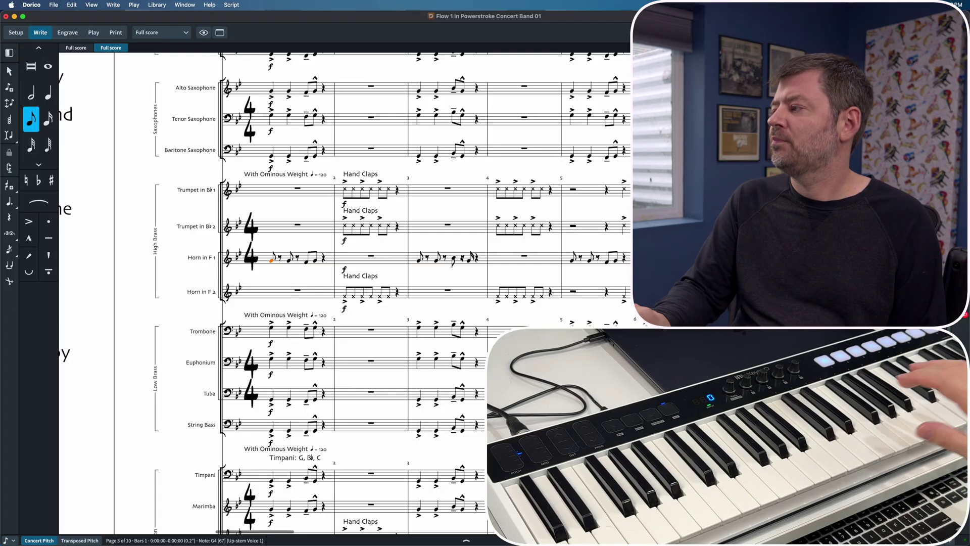
key("space")
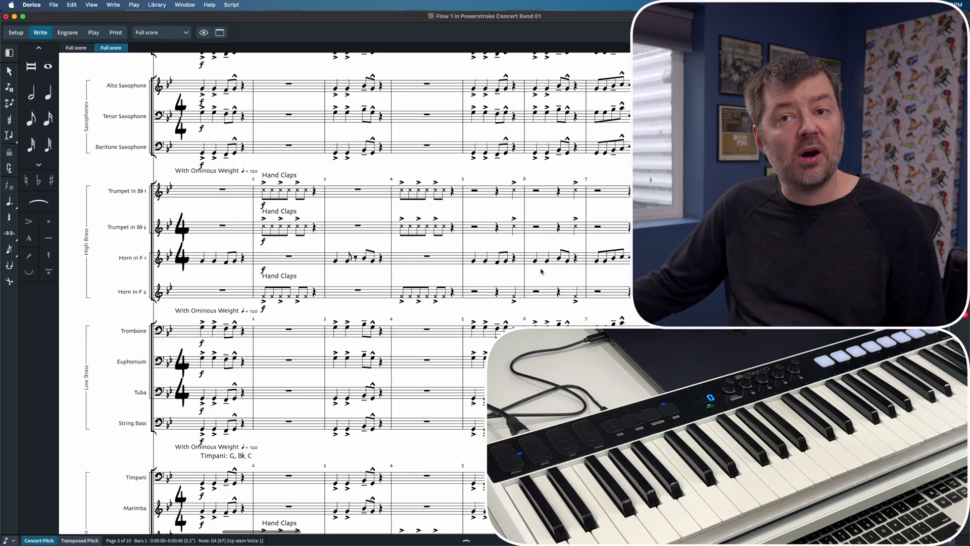
Change the Horn in F 1 eighth note in bar 3 into a quarter note.
left_click(348, 261)
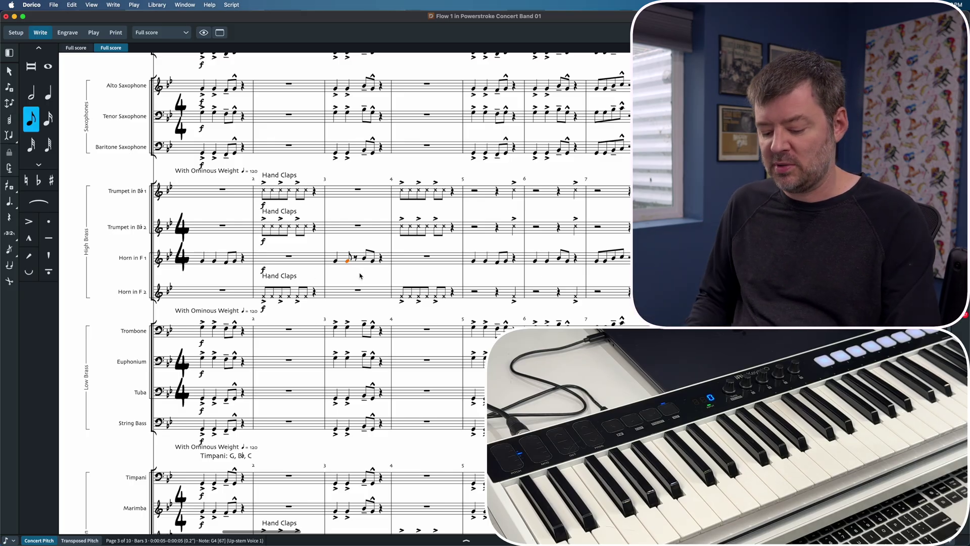
key("6")
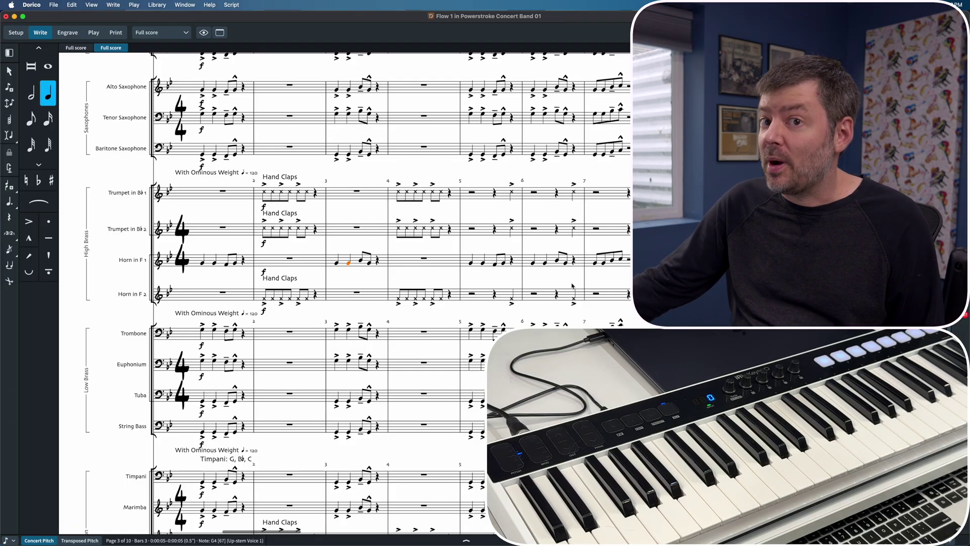
scroll(572, 286, "down", 5)
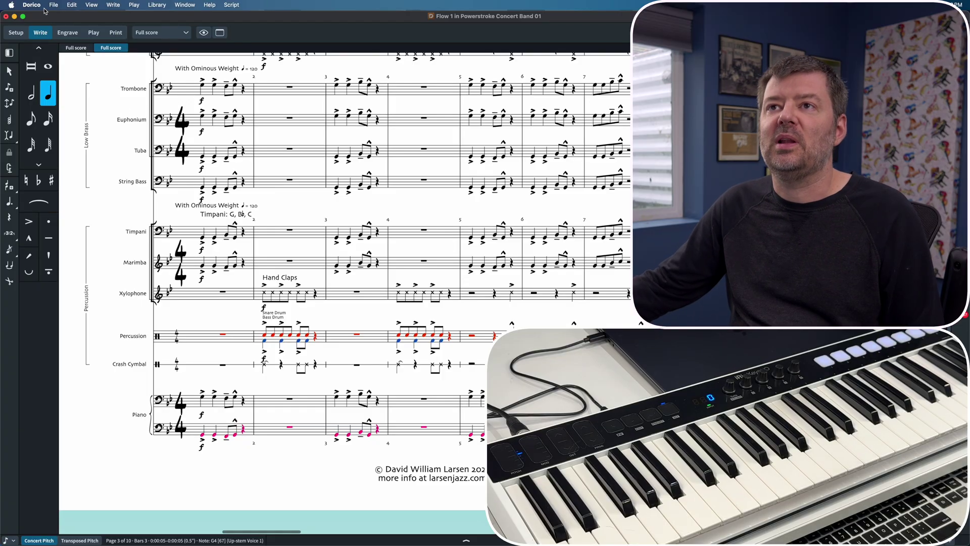
In Setup mode, add a new player holding Drum Set (Basic), found by searching 'drum'.
left_click(15, 32)
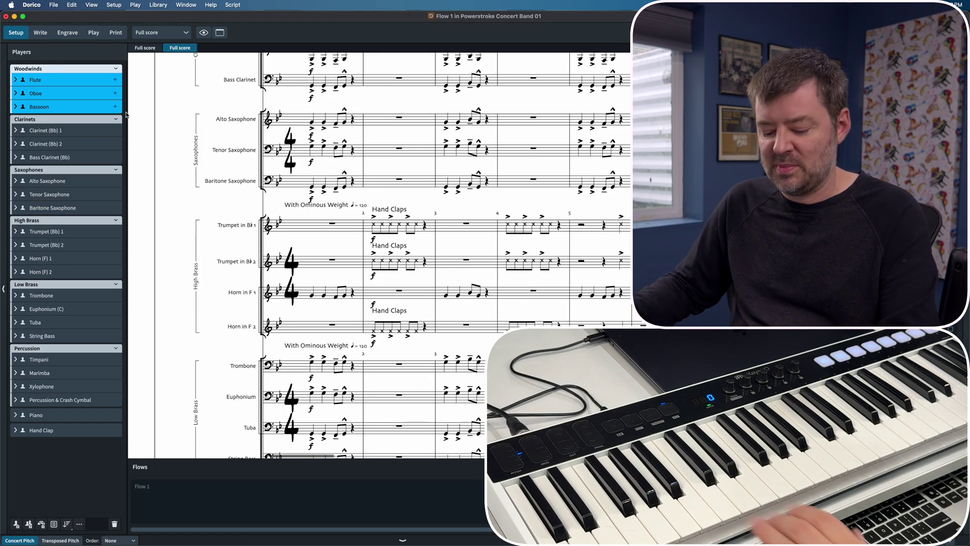
key("shift+p")
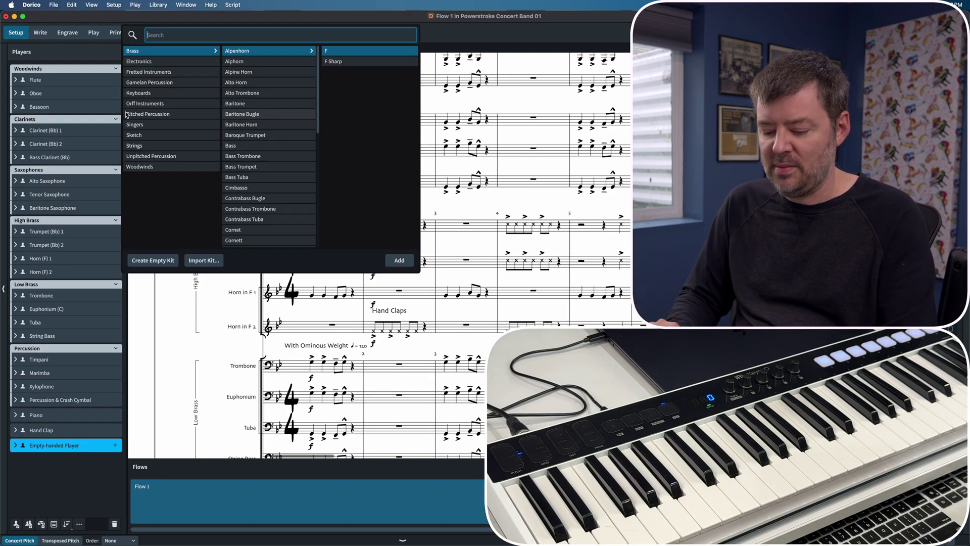
type("drum")
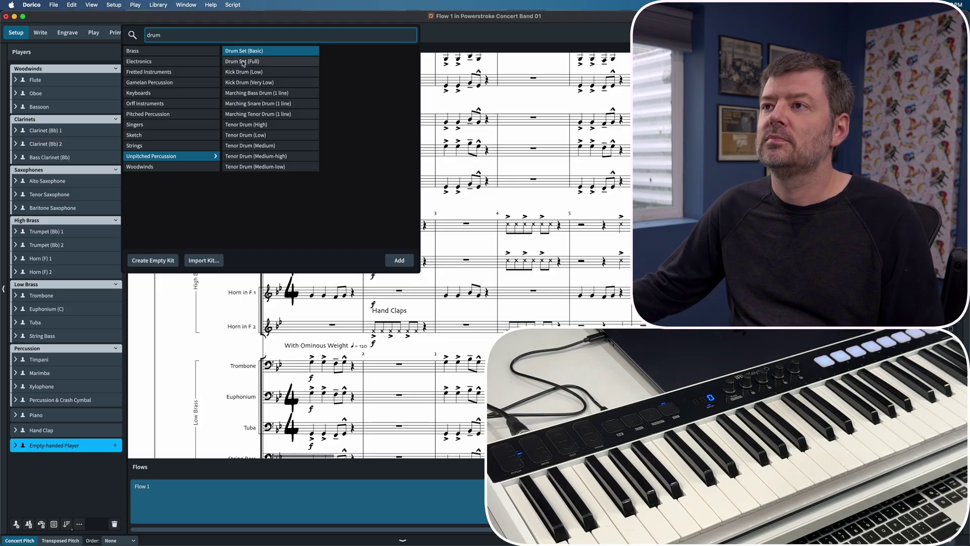
key("Return")
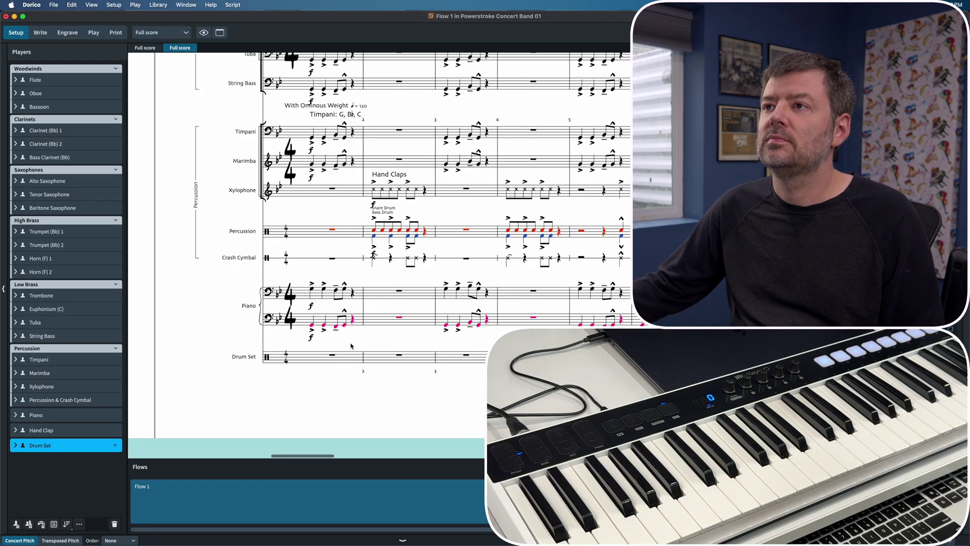
left_click(41, 32)
Set drum kit input under Note Input and Editing preferences to use staff position.
left_click(35, 5)
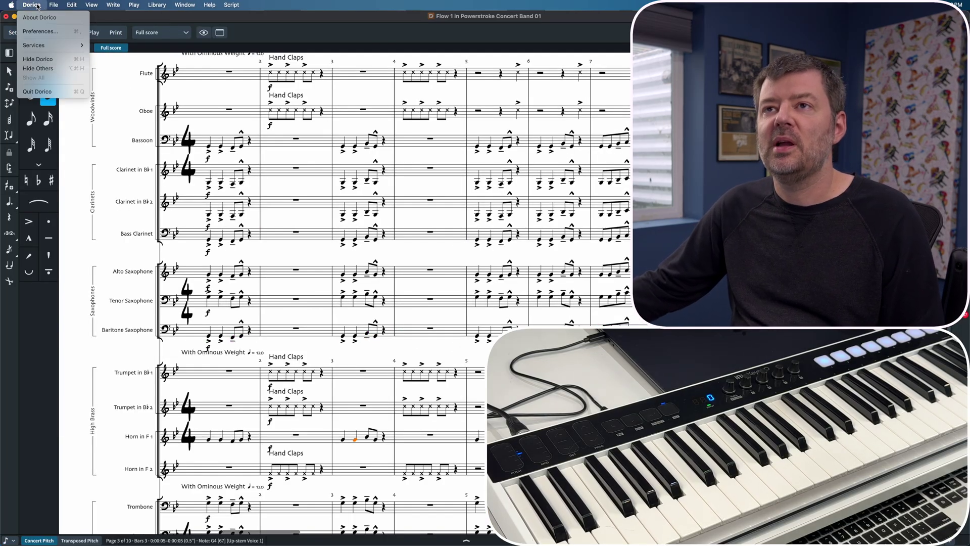
left_click(40, 32)
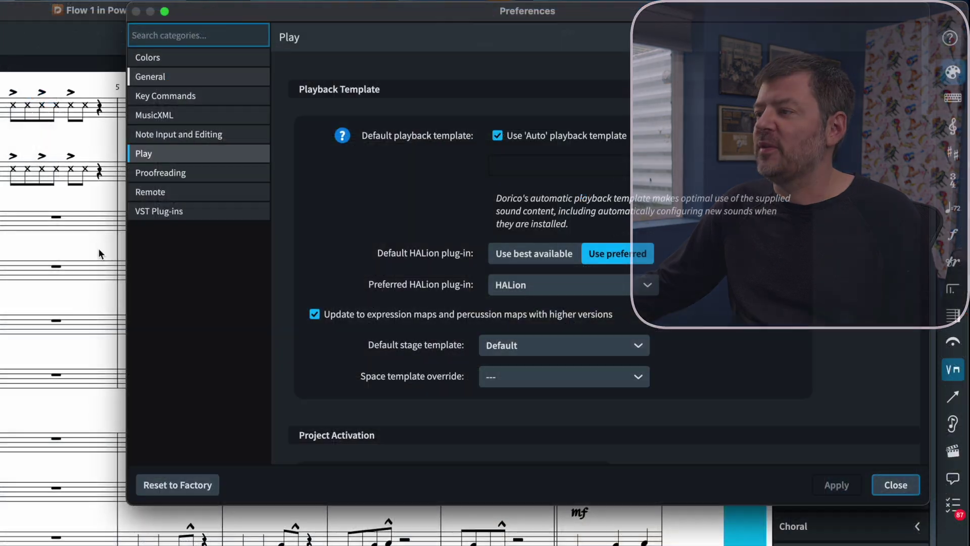
left_click(185, 141)
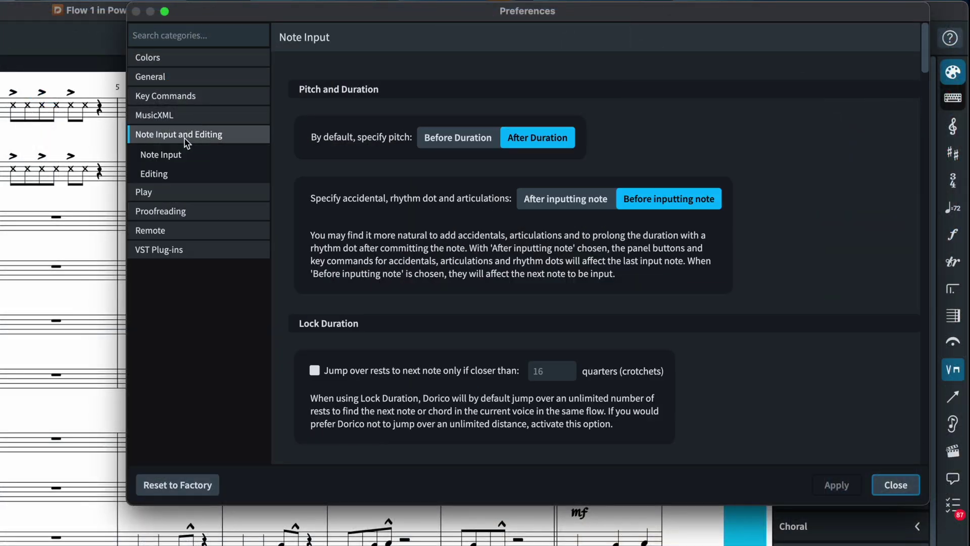
scroll(477, 399, "down", 15)
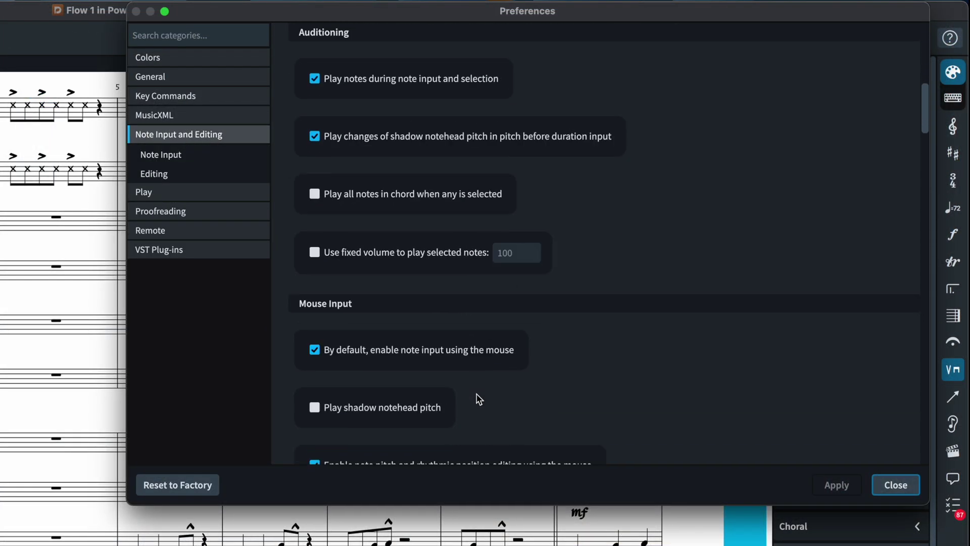
scroll(477, 399, "down", 6)
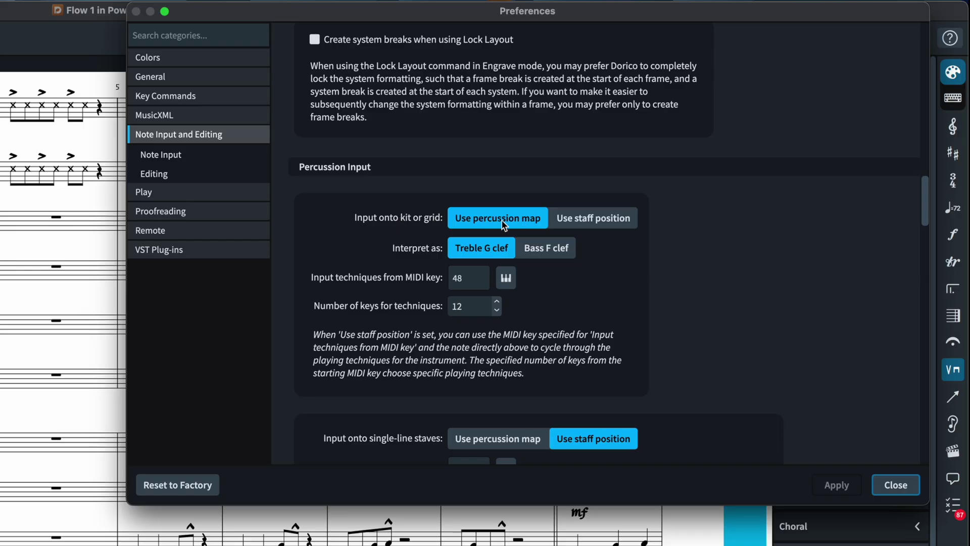
left_click(605, 229)
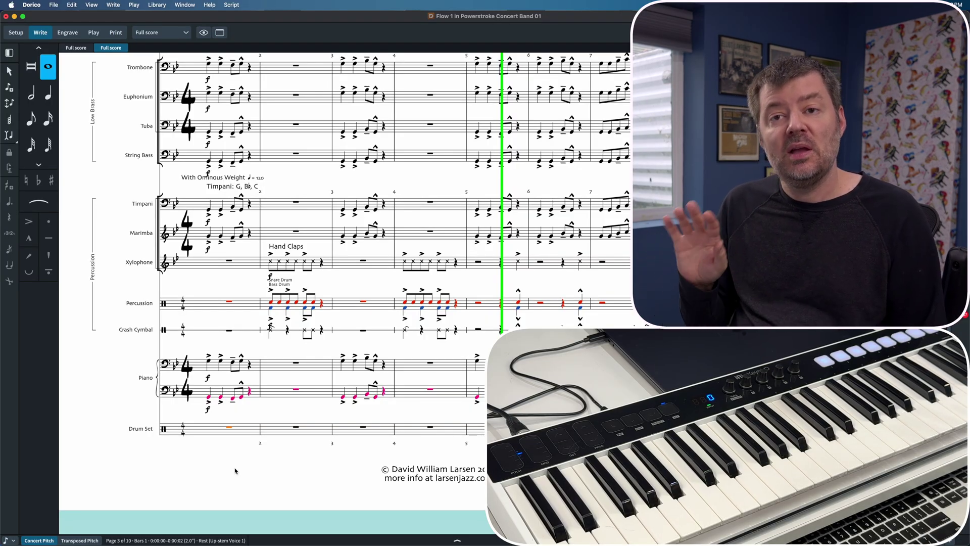
Start eighth-note input on the Drum Set staff and undo a stray hi-hat note.
key("shift+n")
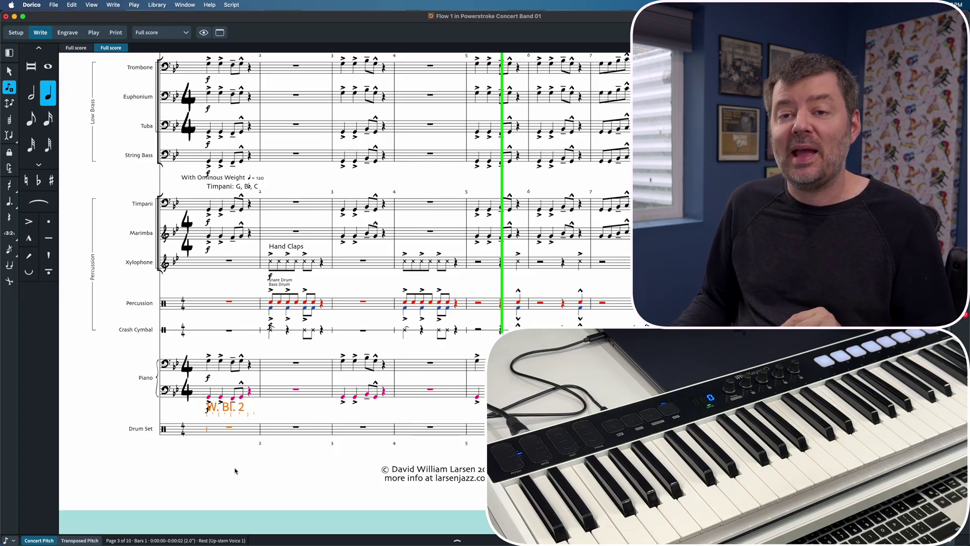
key("5")
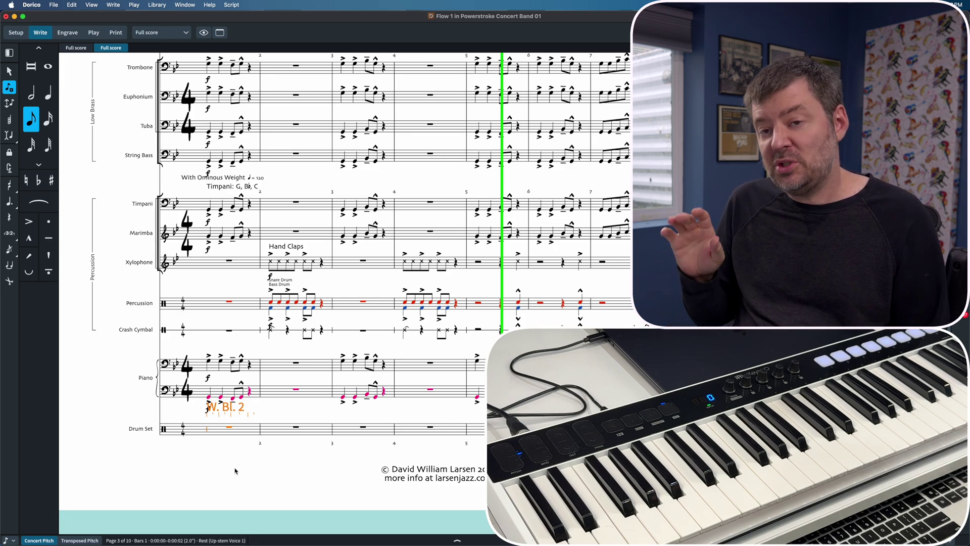
key("a")
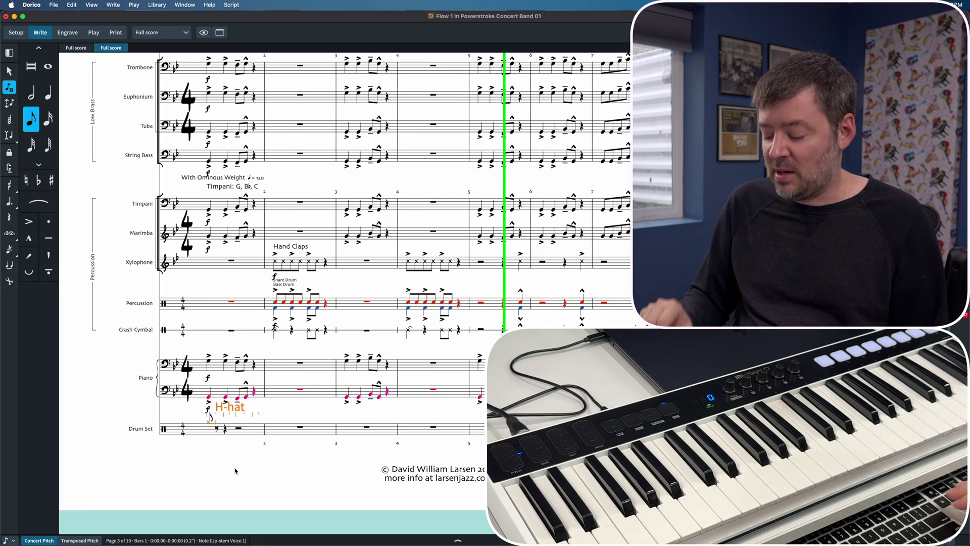
key("super+z")
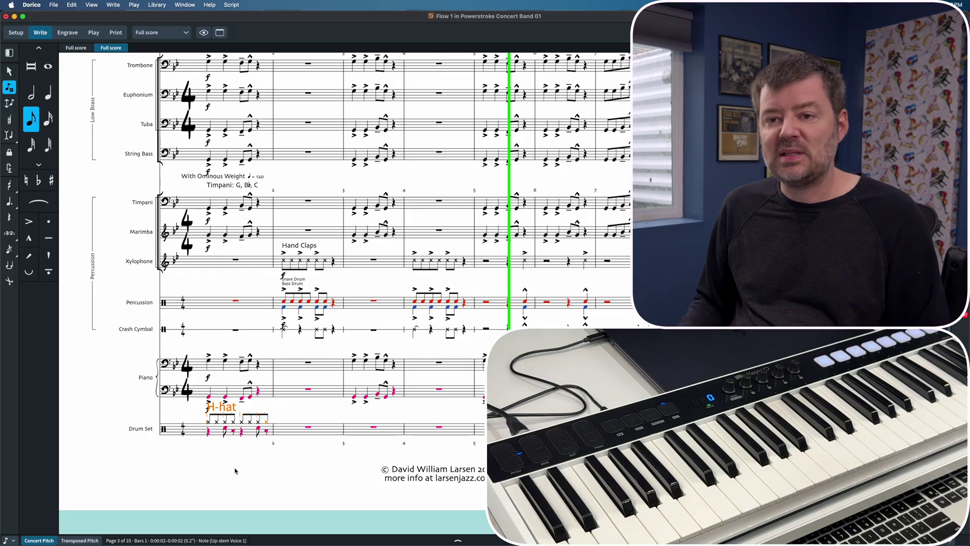
Switch the input duration to quarter notes for continuing the Drum Set in bar 2.
key("6")
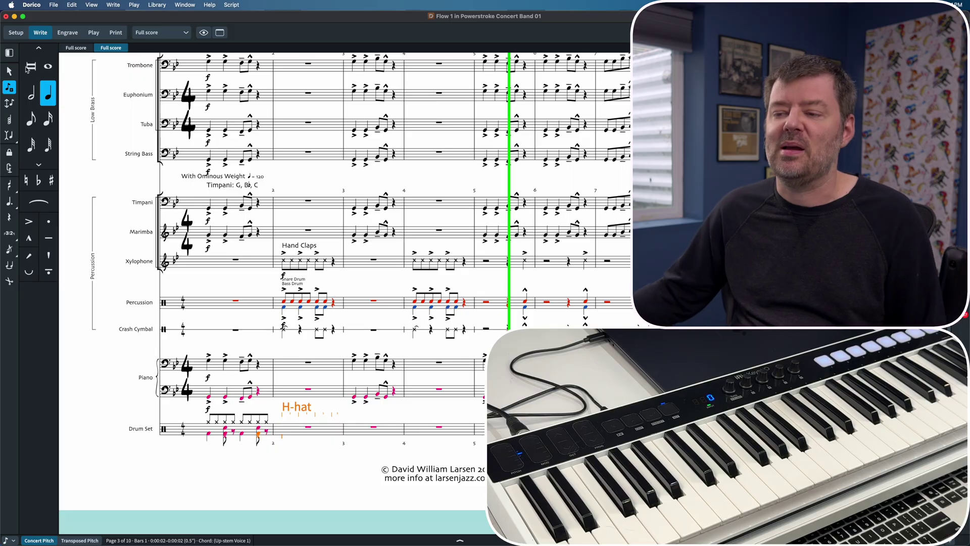
In the Drum Set percussion kit, set the Snare Drum stems to point up, then return to Write mode.
left_click(15, 32)
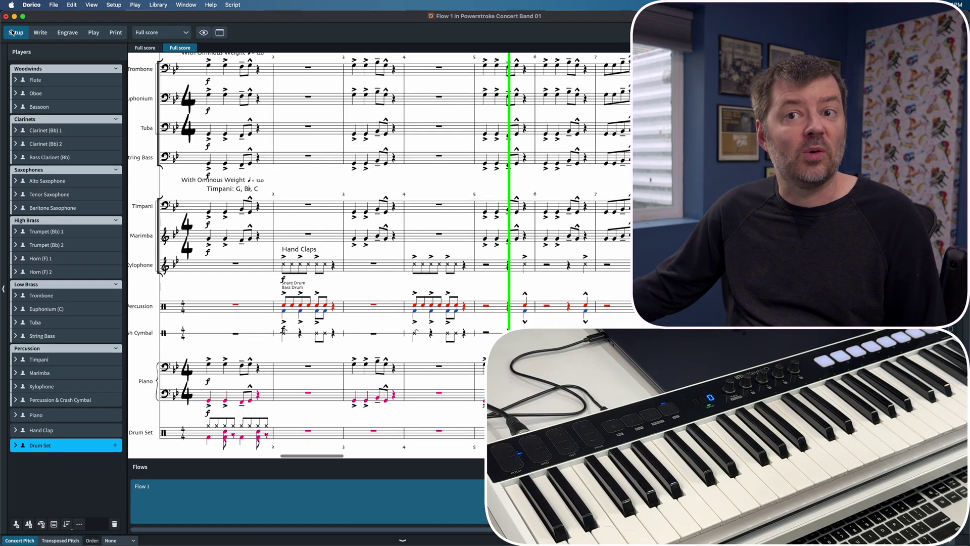
left_click(16, 445)
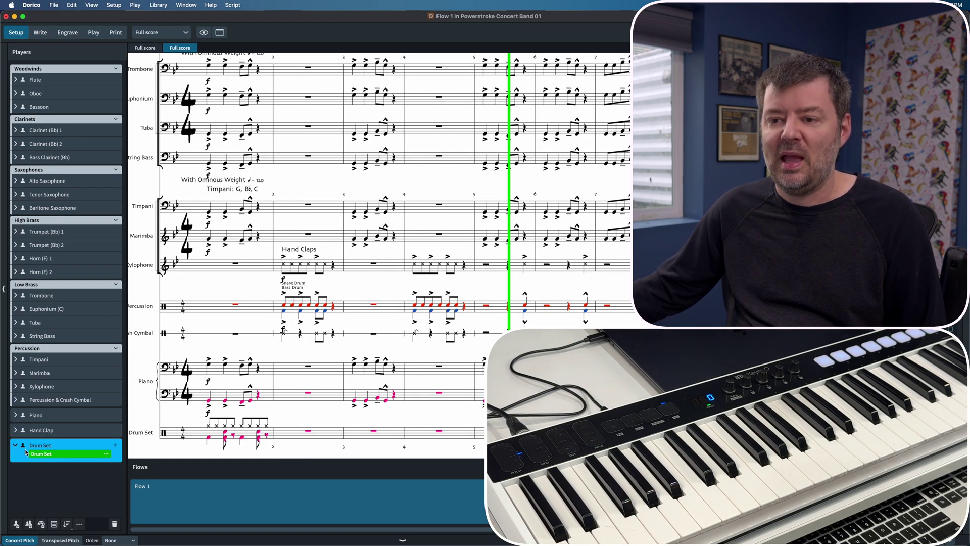
left_click(106, 454)
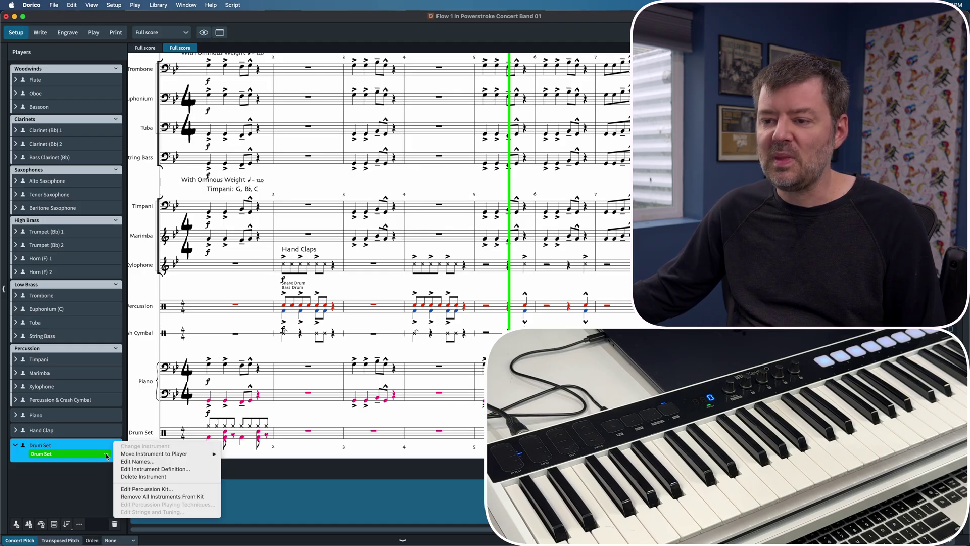
left_click(136, 489)
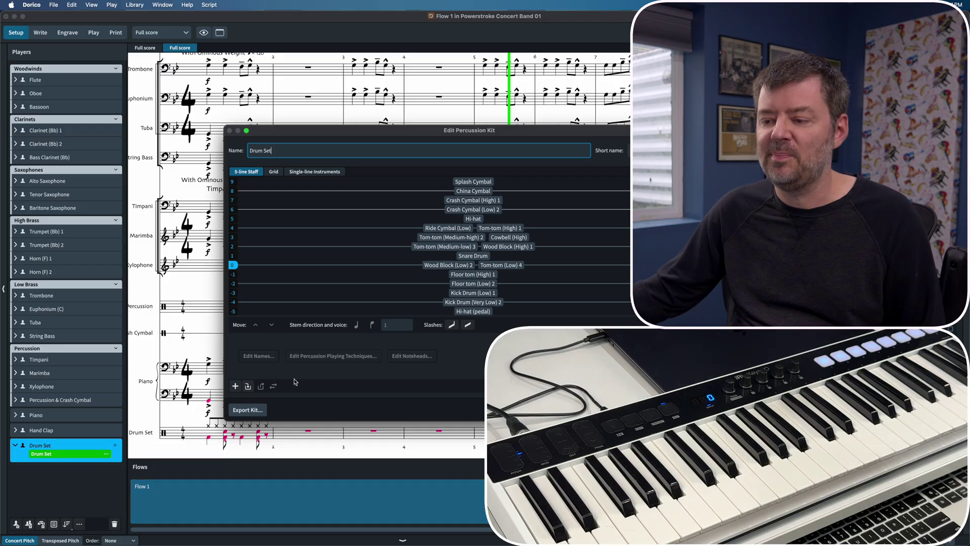
left_click(467, 257)
left_click(357, 325)
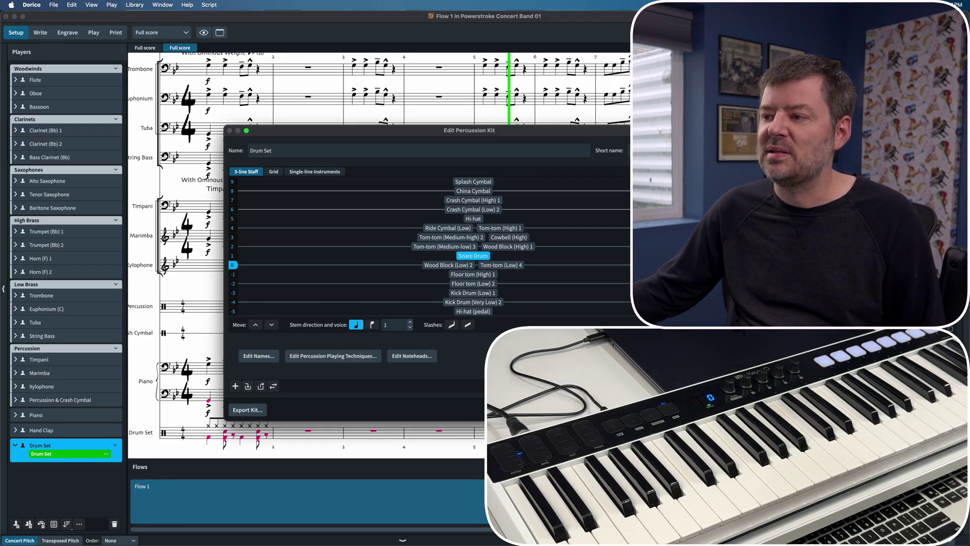
key("Return")
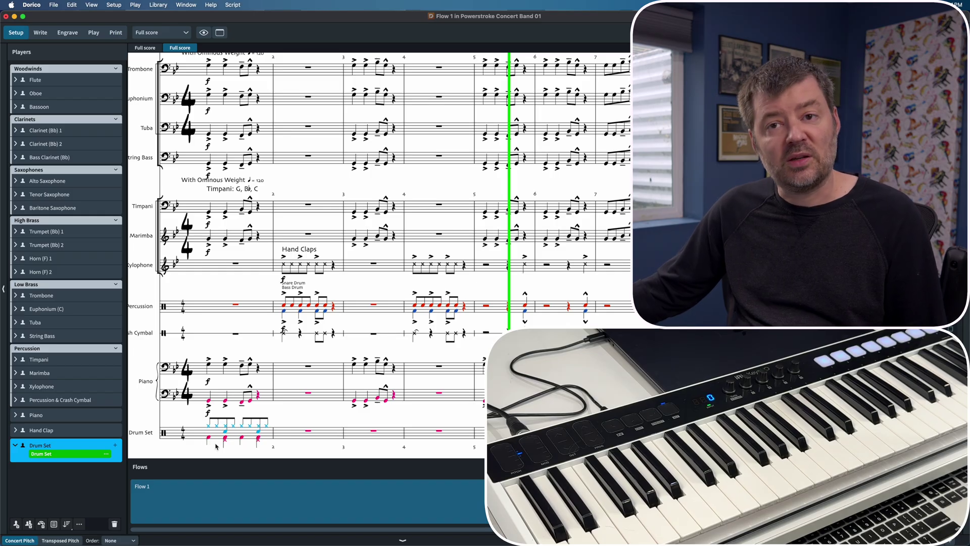
left_click(41, 32)
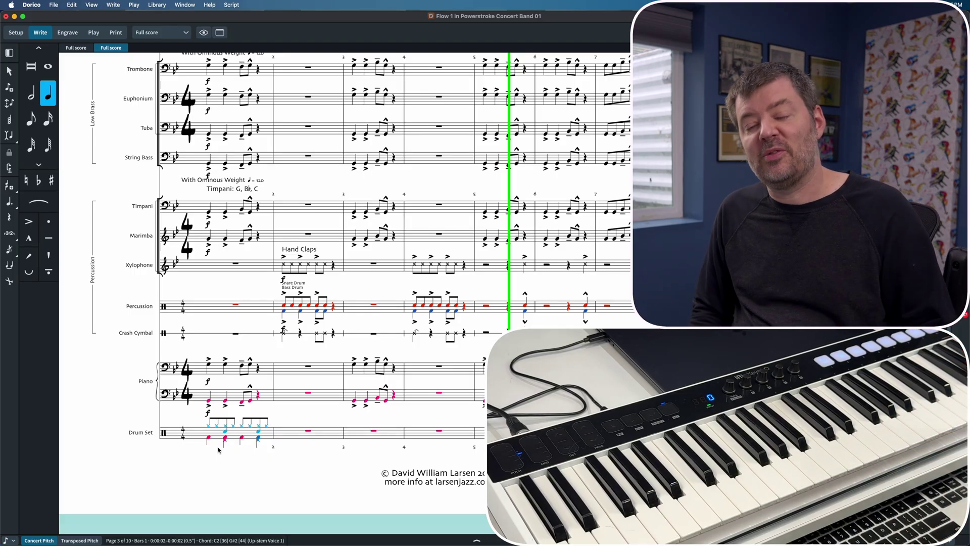
In Preferences, set percussion kit input to Use percussion map and close.
left_click(32, 5)
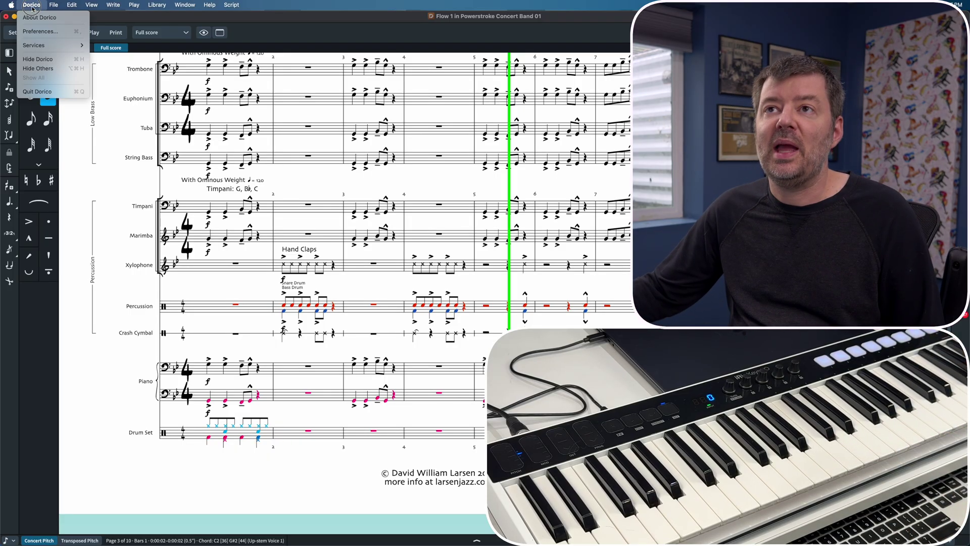
left_click(38, 32)
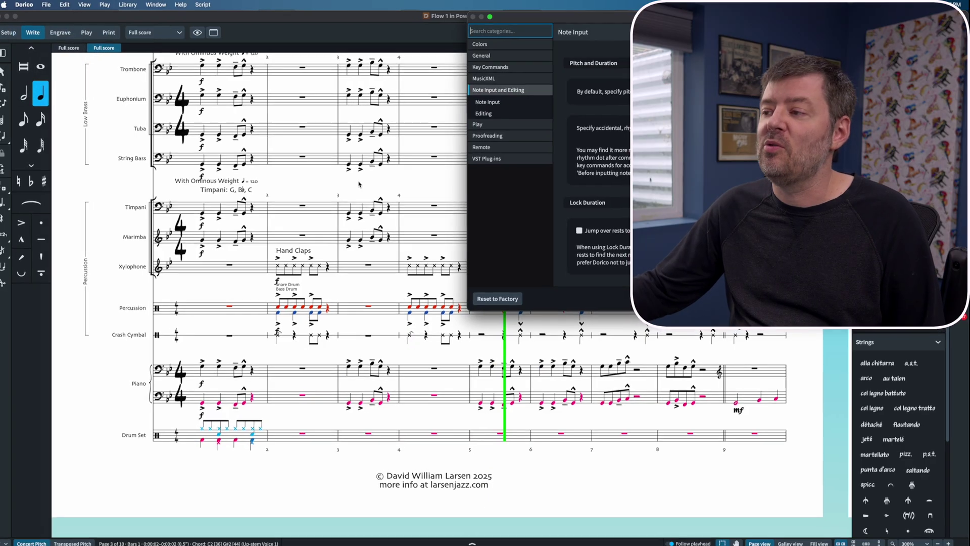
scroll(316, 309, "down", 10)
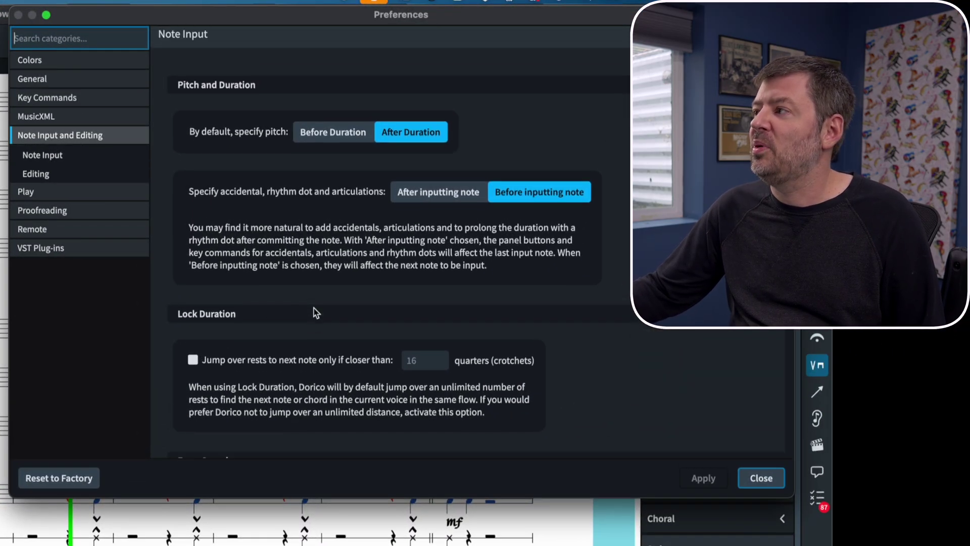
scroll(315, 309, "down", 15)
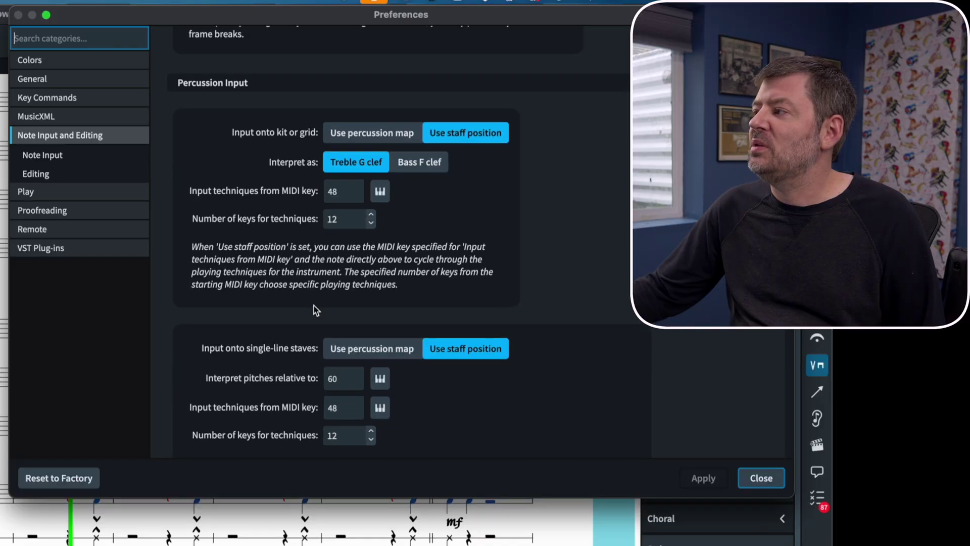
left_click(380, 137)
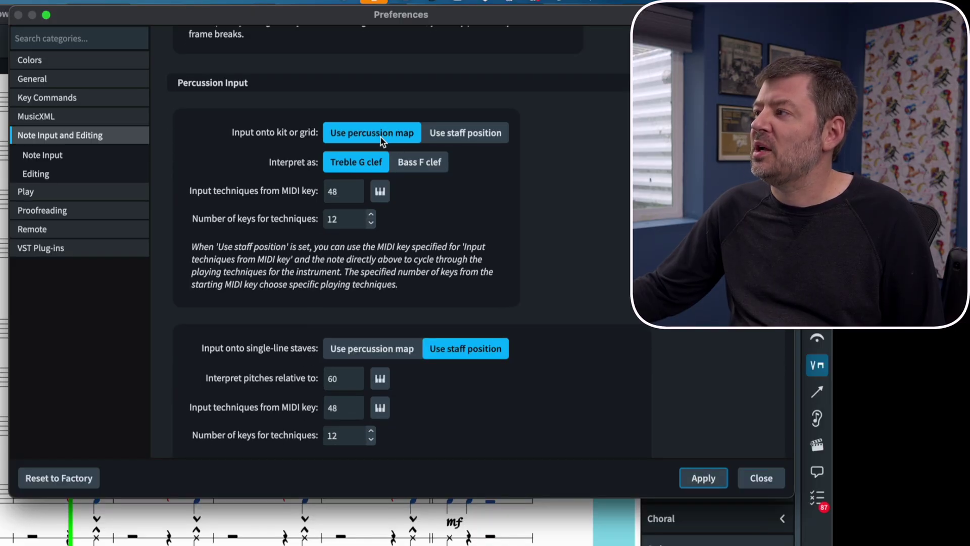
left_click(772, 480)
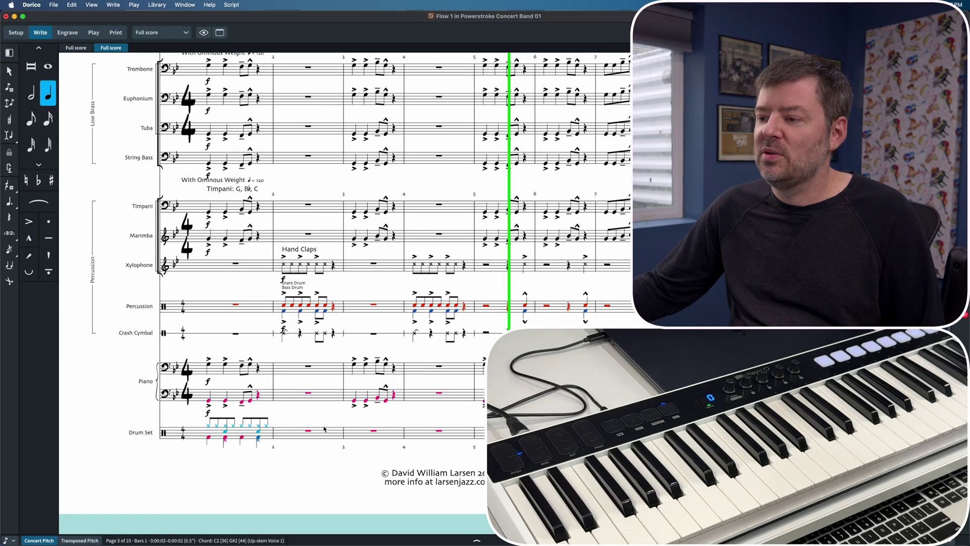
Delete the wrongly entered notes in Drum Set bar 2 and switch the input duration to eighth notes.
key("Right")
key("shift+n")
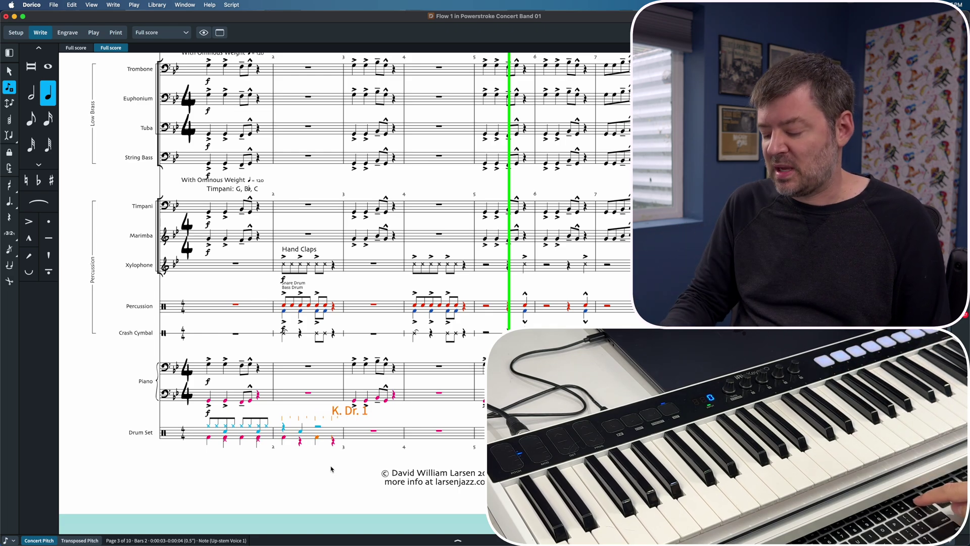
key("BackSpace")
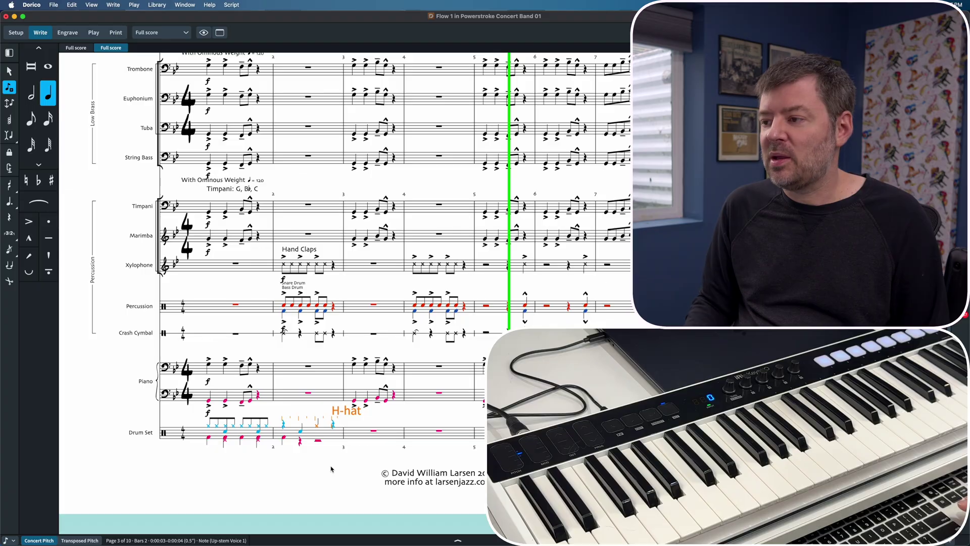
key("BackSpace")
key("BackSpace")
key("BackSpace")
key("BackSpace")
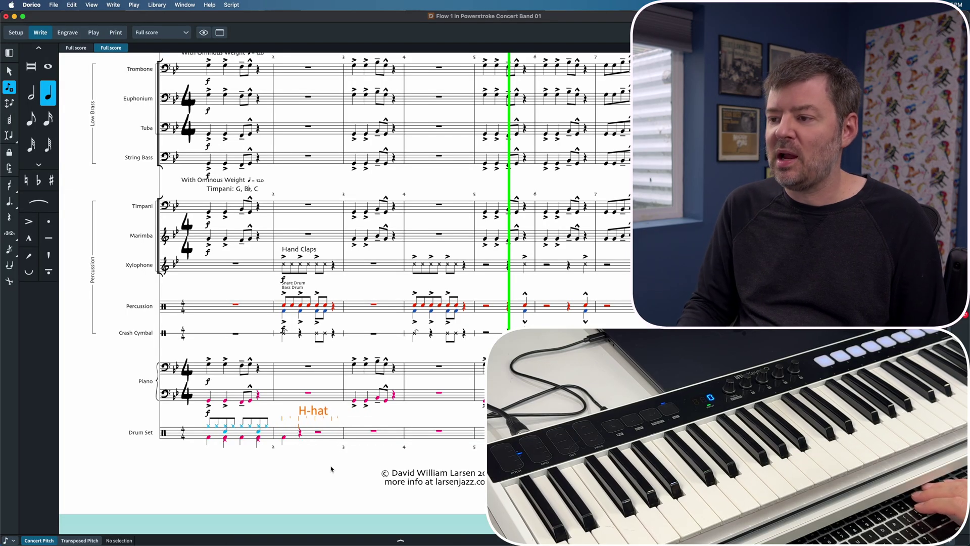
key("5")
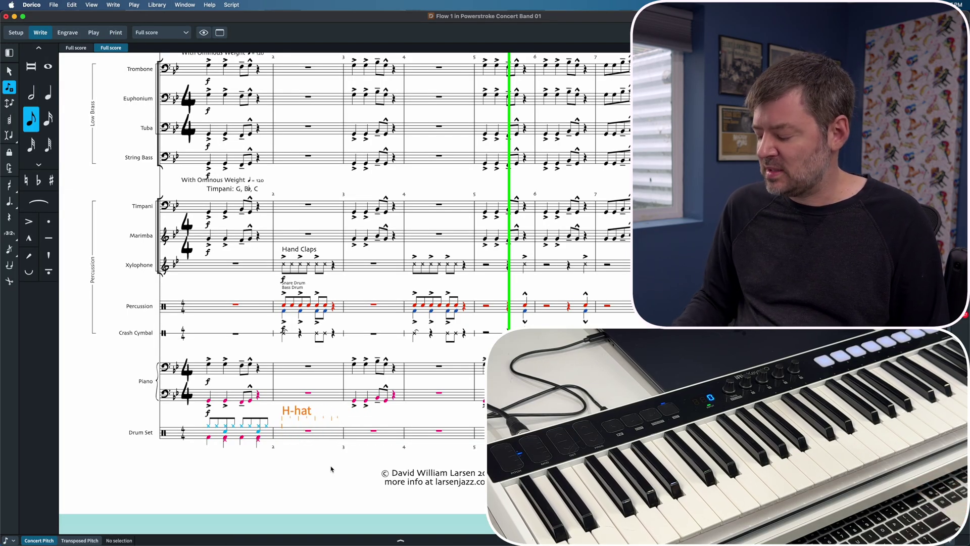